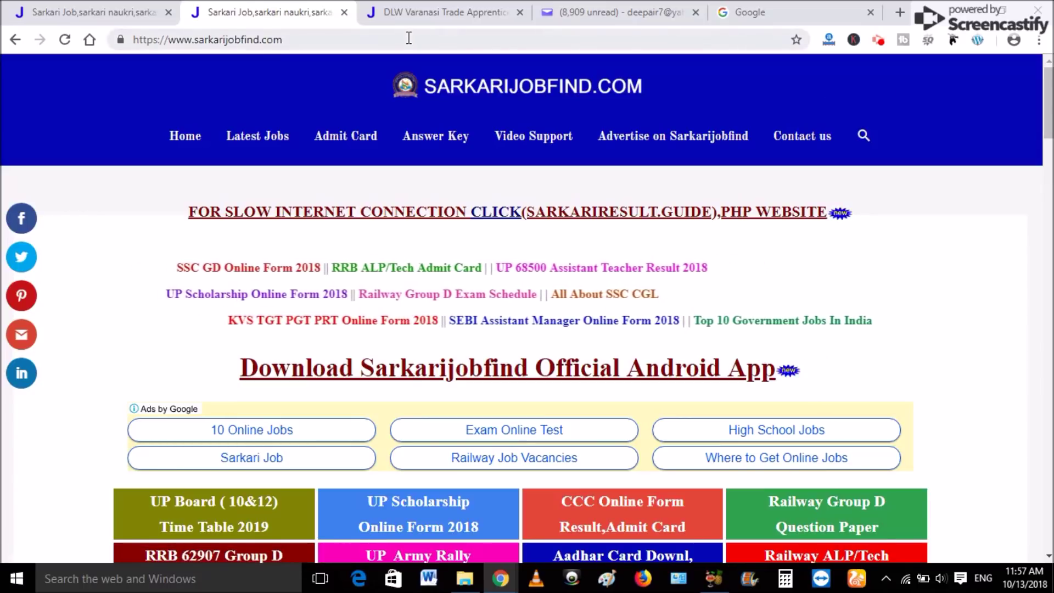
# Search Google for sarkarijobfind and open the Sarkarijobfind.com result.
pyautogui.click(749, 12)
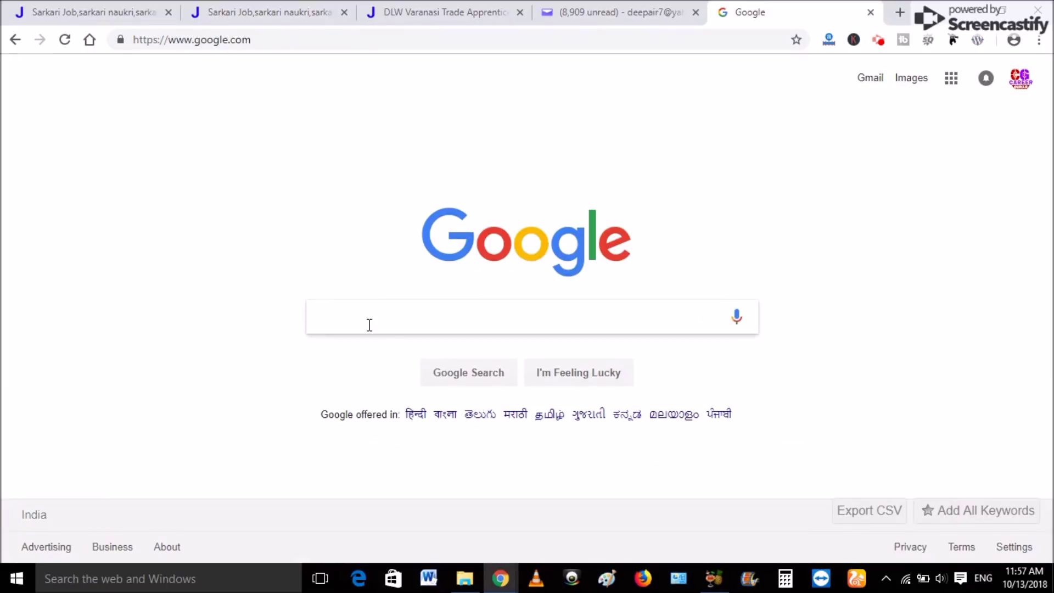
pyautogui.write('sarkarijobfind')
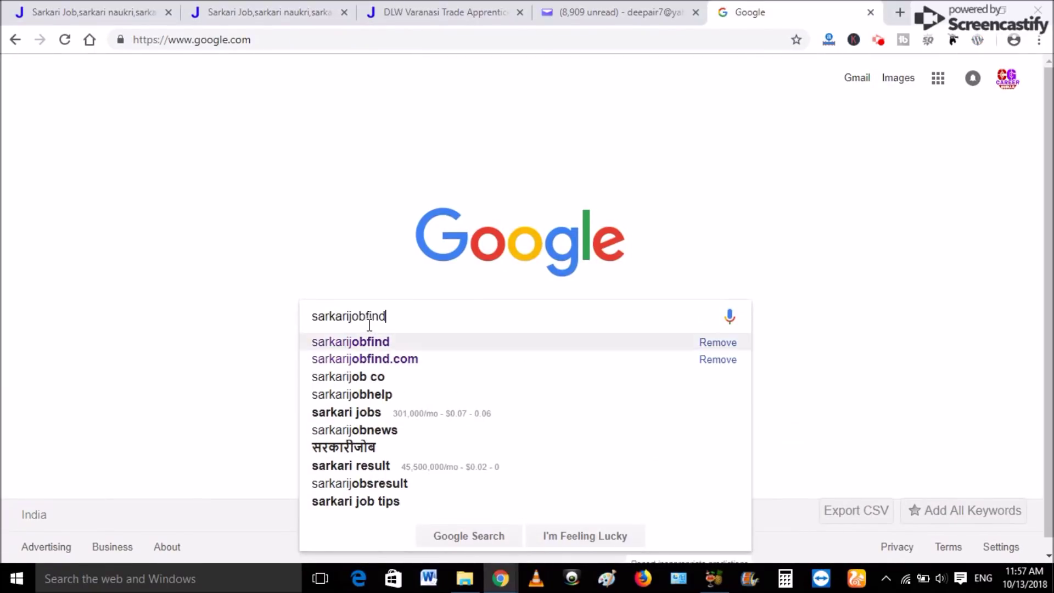
pyautogui.press('Return')
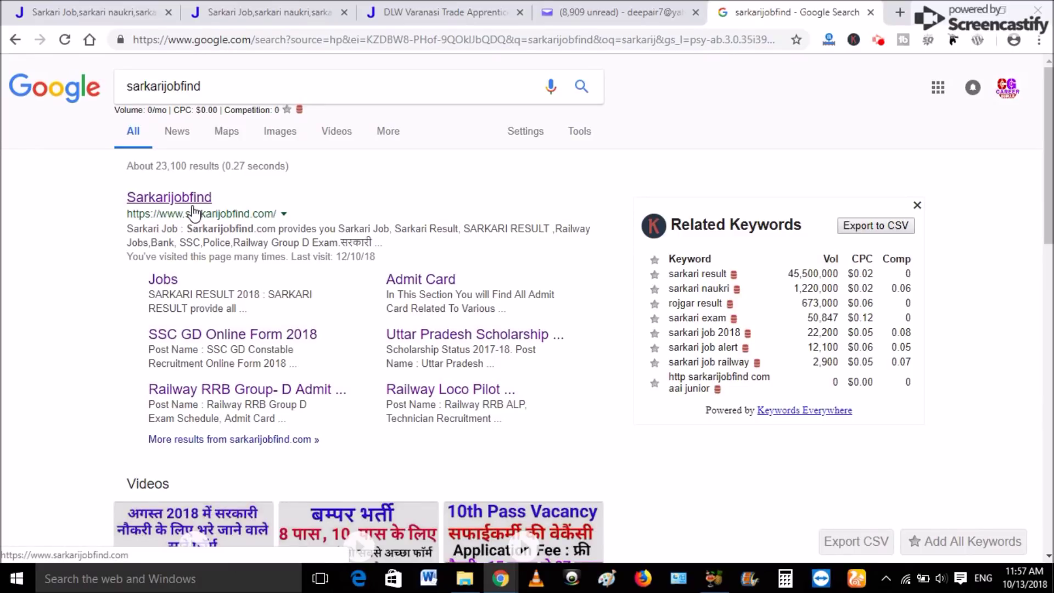
pyautogui.click(173, 198)
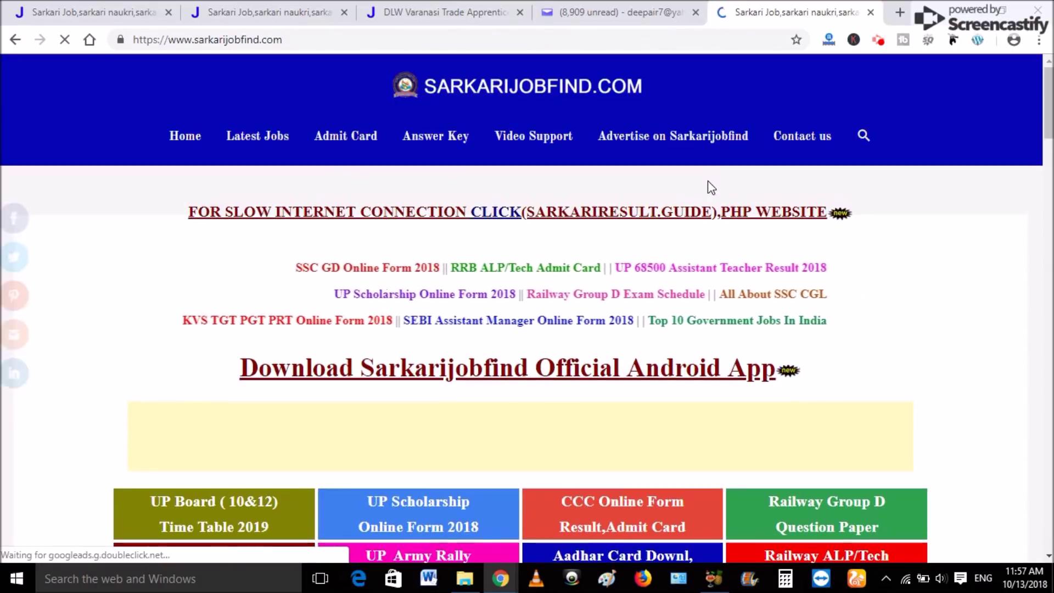
# Scroll to the Latest Online Form list and open the Railway DLW Varanasi Apprentice 2018 post.
pyautogui.moveTo(1049, 116)
pyautogui.mouseDown()
pyautogui.moveTo(1048, 181)
pyautogui.moveTo(1051, 120)
pyautogui.mouseUp()
pyautogui.moveTo(719, 203); pyautogui.dragTo(82, 176)
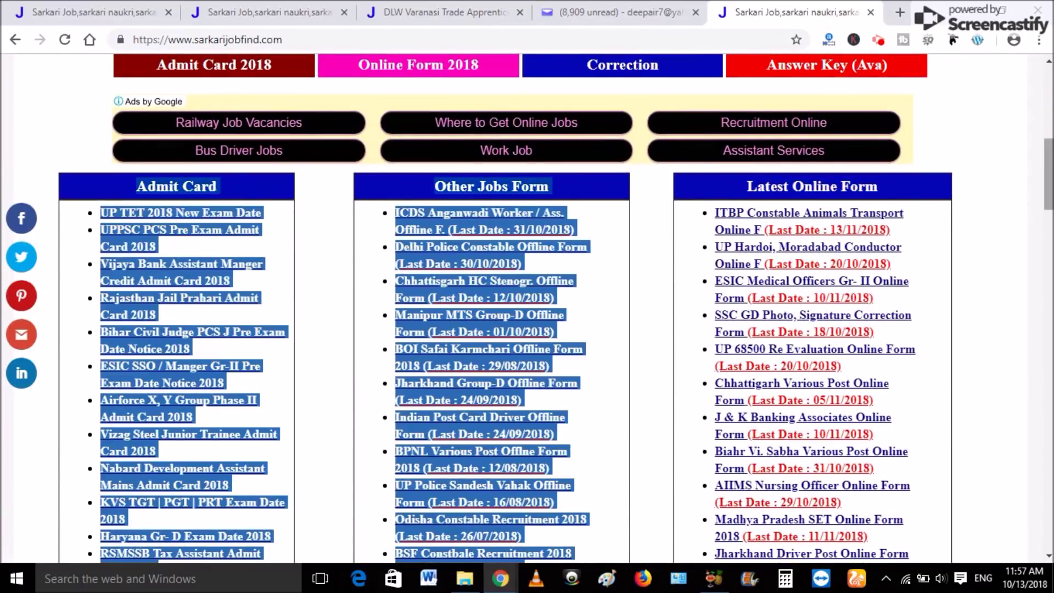
pyautogui.scroll(8, 1015, 172)
pyautogui.click(1015, 173)
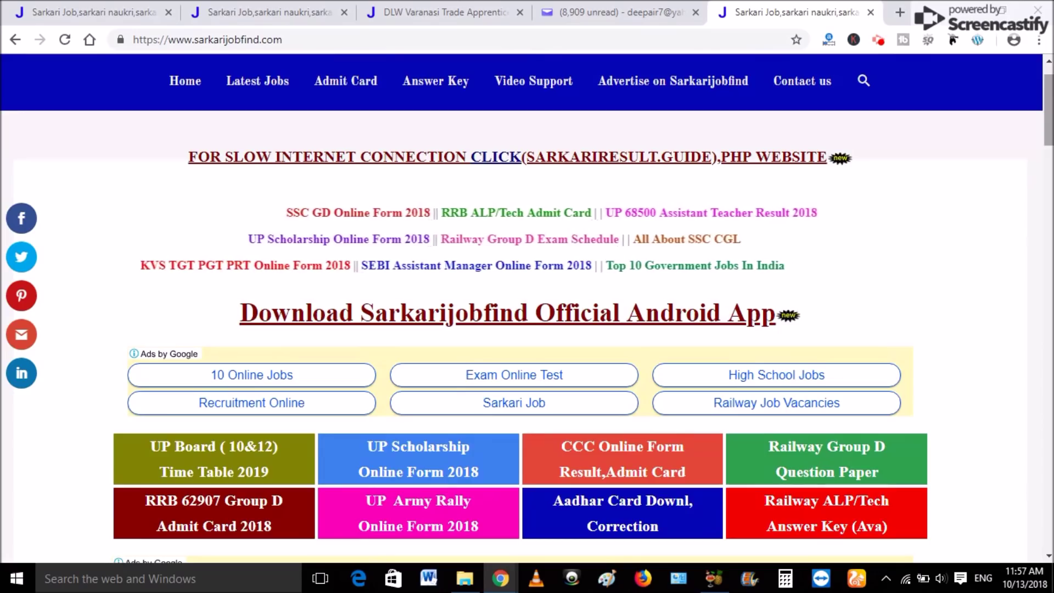
pyautogui.moveTo(1047, 110); pyautogui.dragTo(1045, 177)
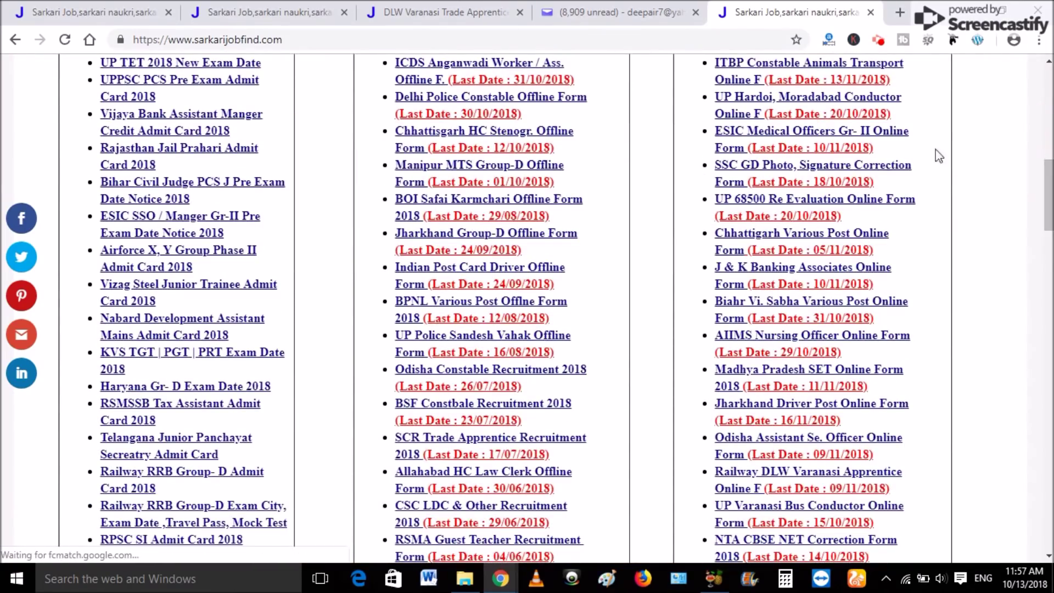
pyautogui.moveTo(1047, 186)
pyautogui.mouseDown()
pyautogui.moveTo(1047, 176)
pyautogui.moveTo(1047, 199)
pyautogui.mouseUp()
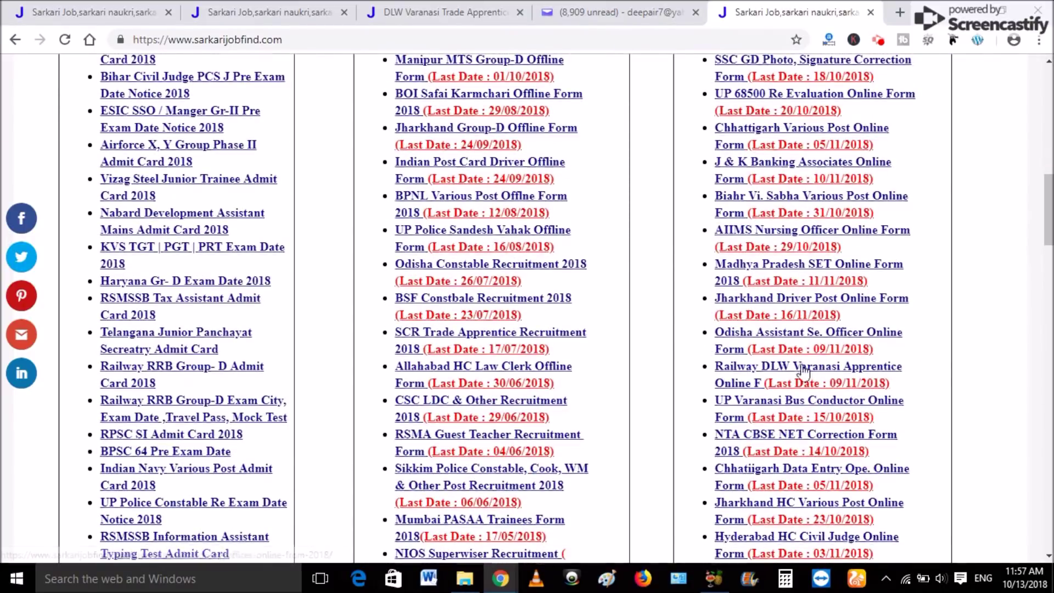
pyautogui.click(747, 370)
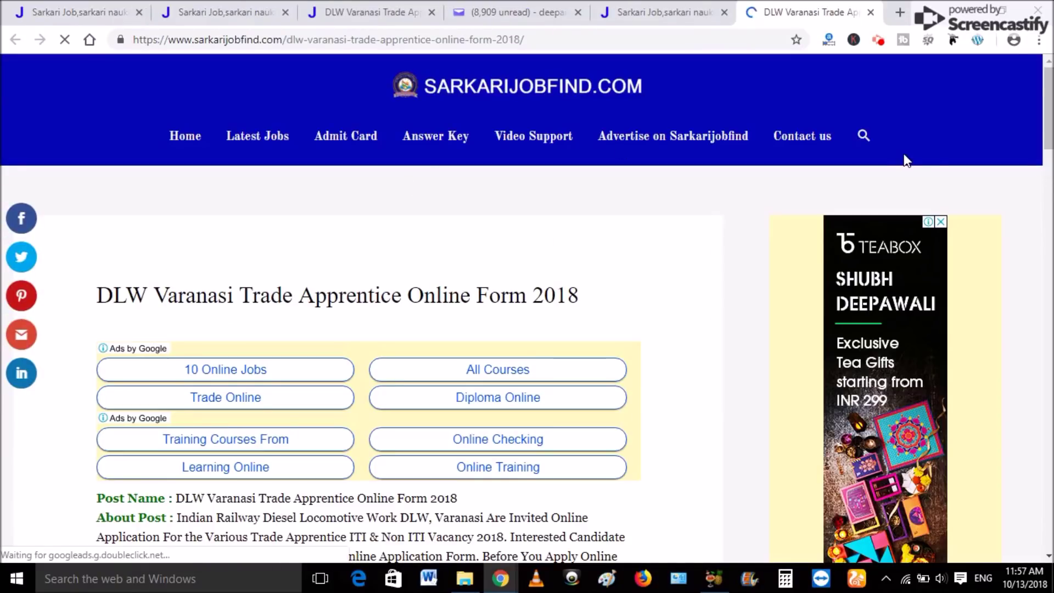
# Scroll down to Important Links and follow the Apply Online 'Click Here' link.
pyautogui.scroll(-12, 907, 161)
pyautogui.scroll(-7, 435, 225)
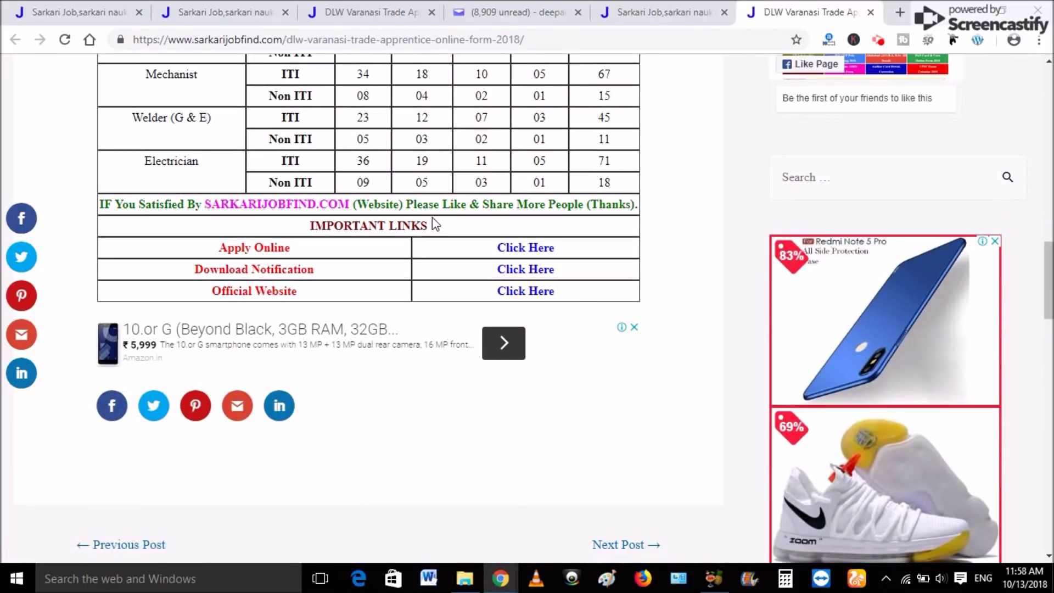
pyautogui.moveTo(433, 225); pyautogui.dragTo(307, 226)
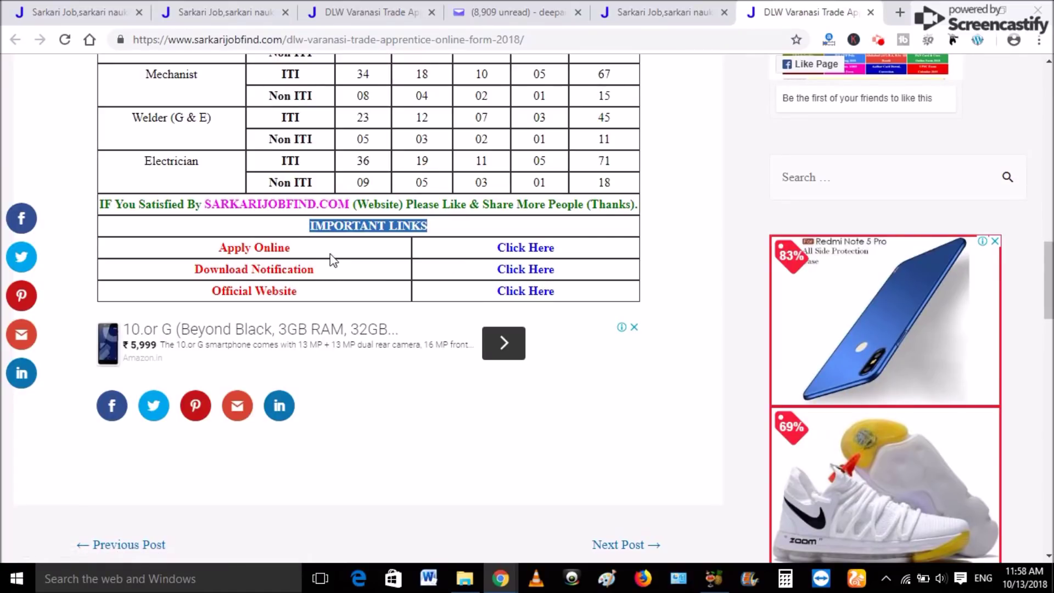
pyautogui.click(518, 252)
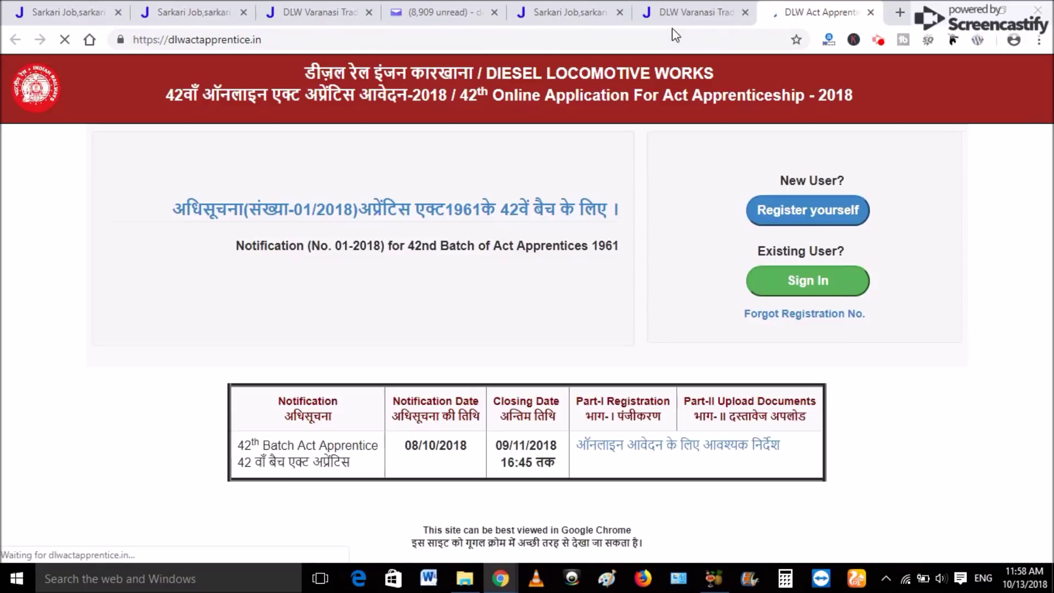
# Flip between the DLW Varanasi post tab and the DLW Act Apprentice portal tab.
pyautogui.click(676, 11)
pyautogui.click(790, 7)
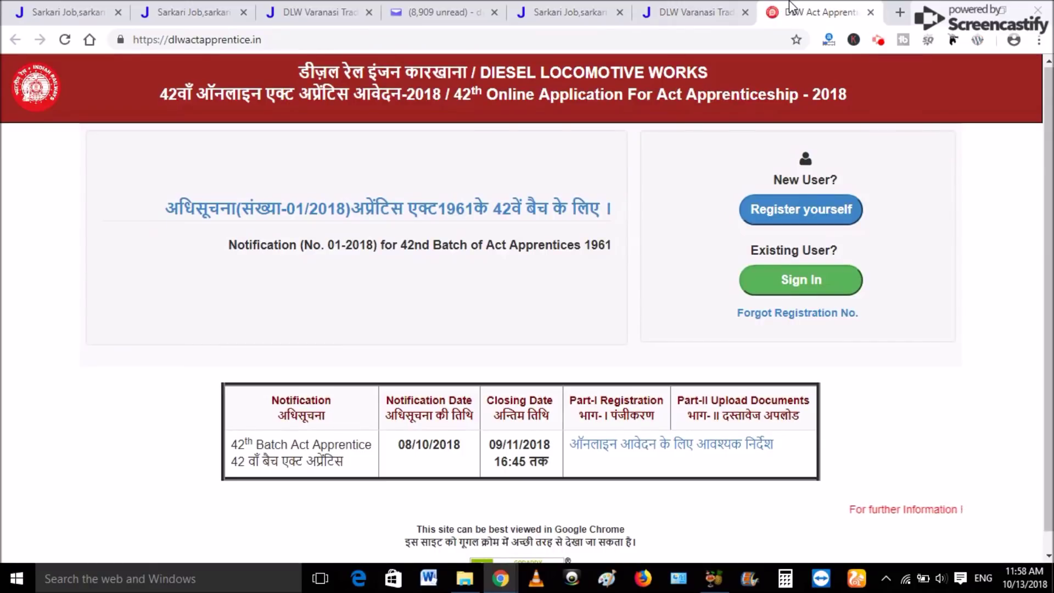
pyautogui.click(684, 16)
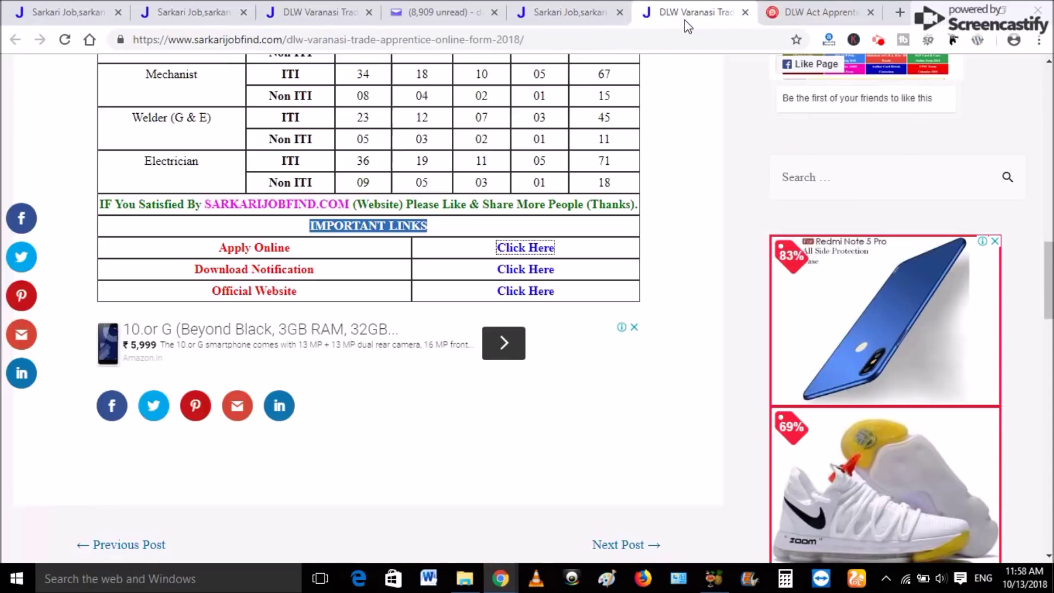
pyautogui.click(772, 17)
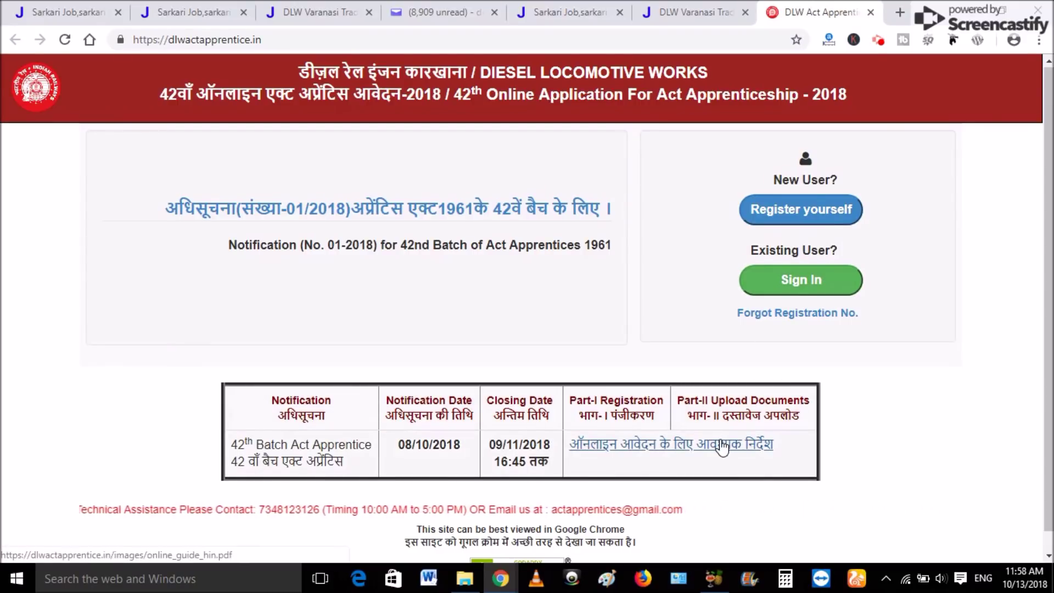
# Open and skim the online_guide_hin.pdf application guide, then go back to the portal home tab.
pyautogui.click(686, 445)
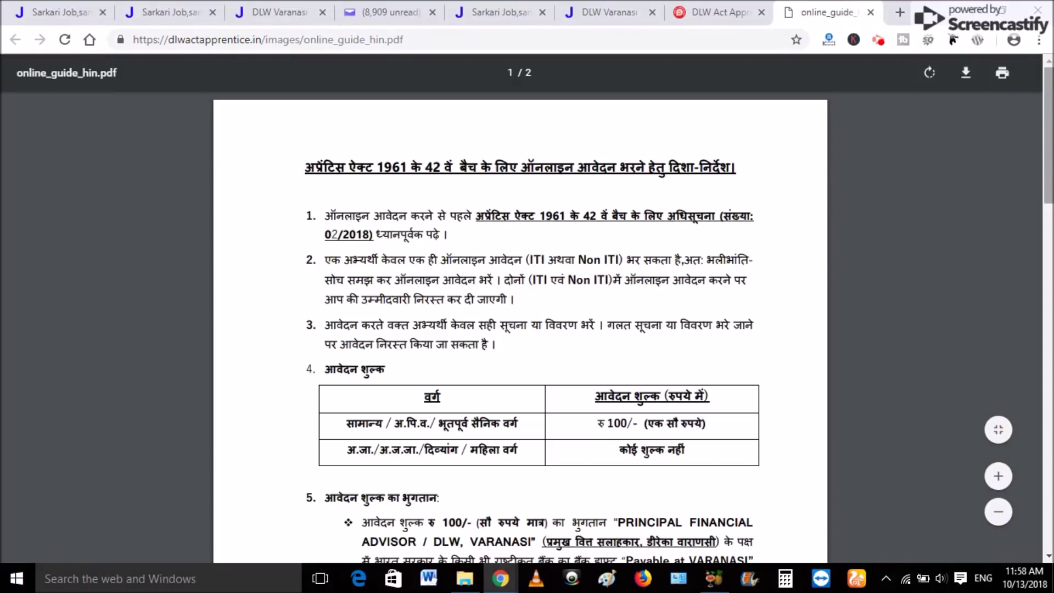
pyautogui.scroll(-5, 538, 329)
pyautogui.scroll(-5, 520, 330)
pyautogui.scroll(12, 520, 329)
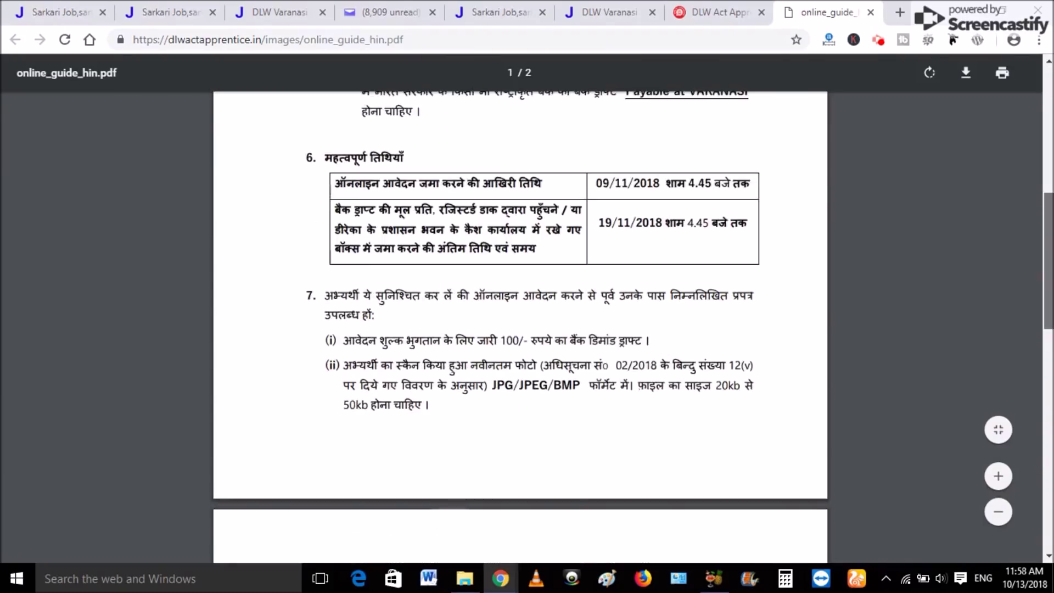
pyautogui.click(729, 12)
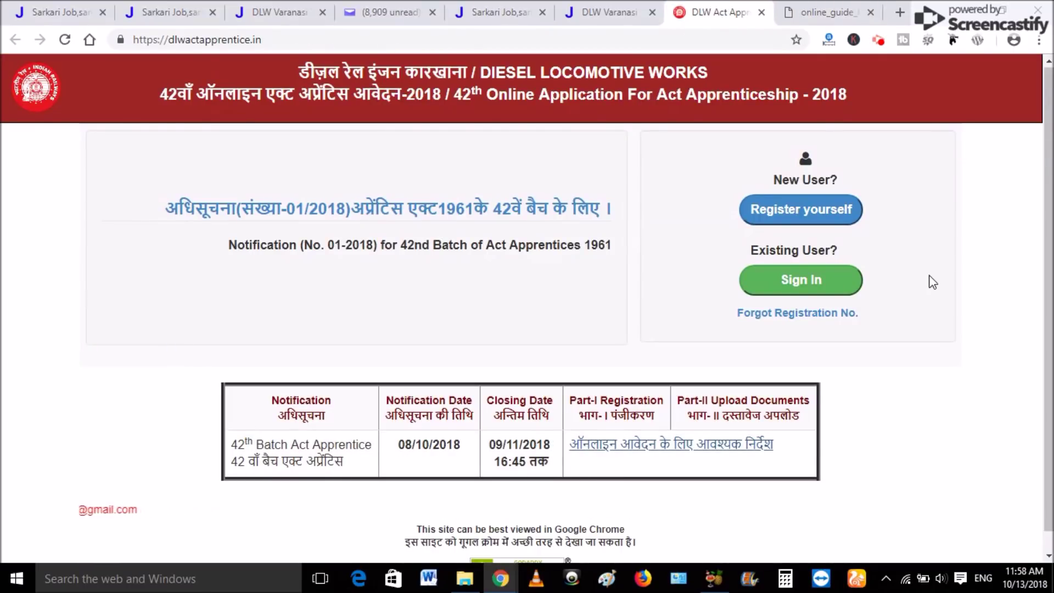
# Open the new-user registration form and apply for ITI with trade Electrician.
pyautogui.click(797, 210)
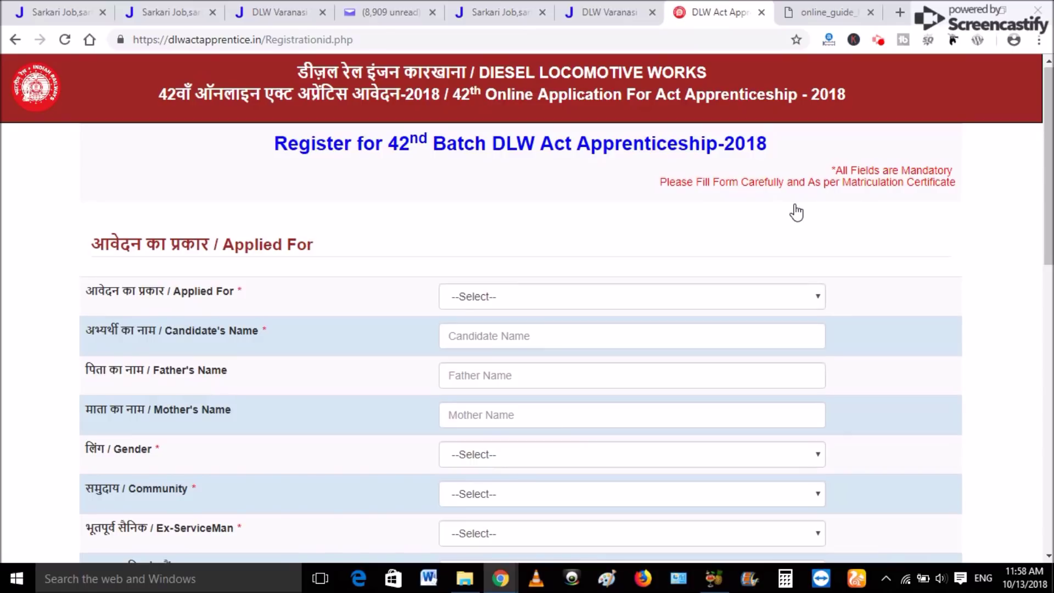
pyautogui.moveTo(1045, 148)
pyautogui.mouseDown()
pyautogui.moveTo(1045, 425)
pyautogui.moveTo(1045, 149)
pyautogui.mouseUp()
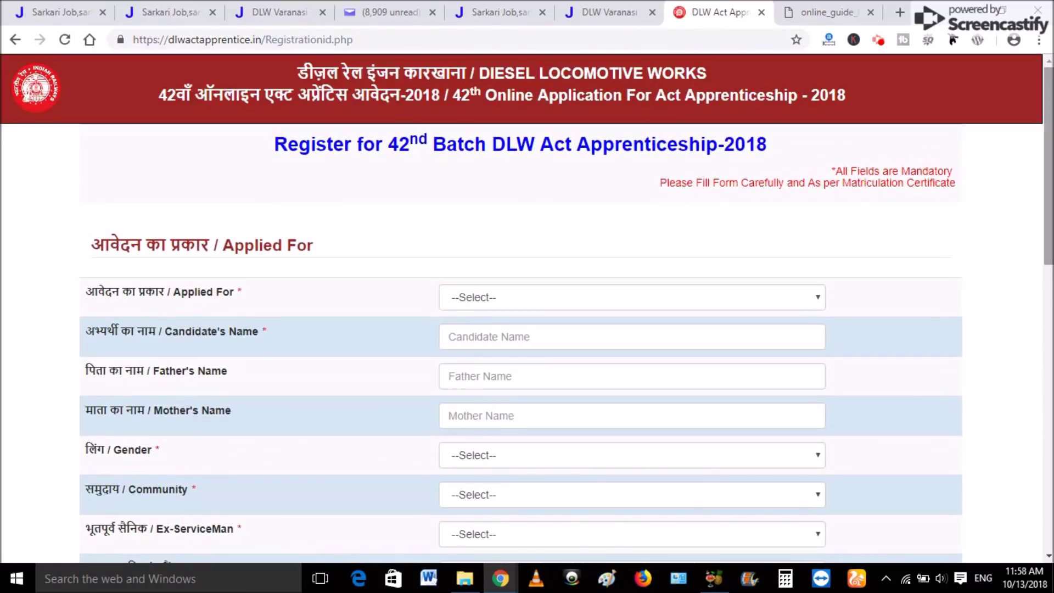
pyautogui.scroll(-3, 607, 137)
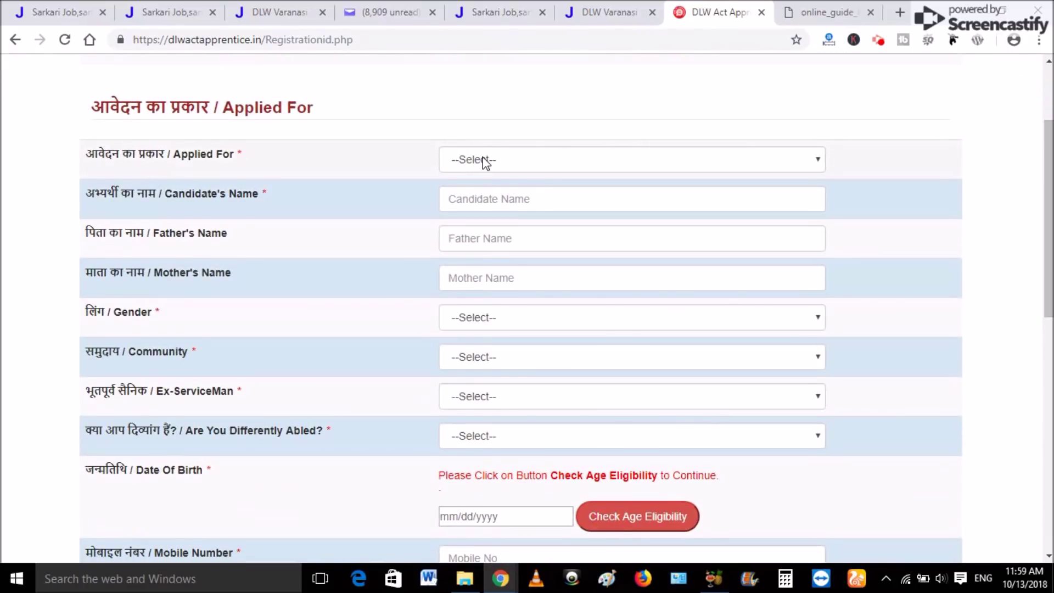
pyautogui.click(582, 165)
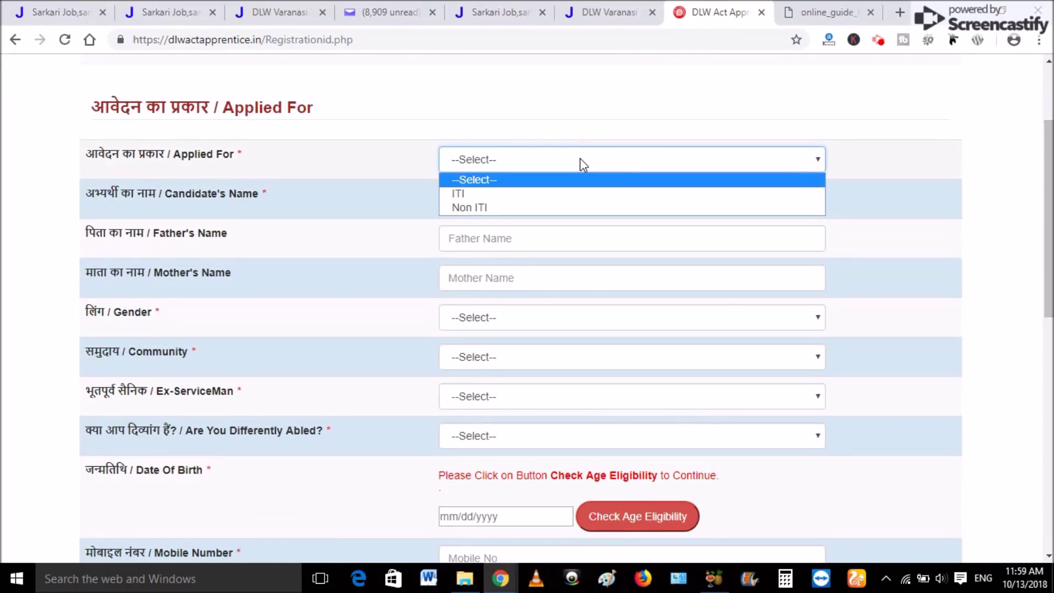
pyautogui.click(483, 193)
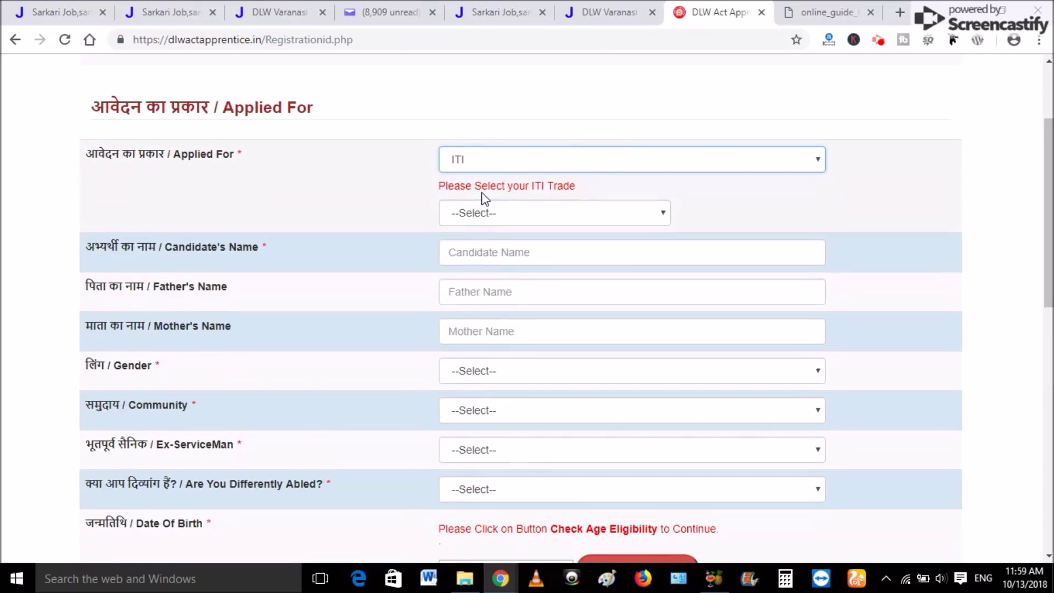
pyautogui.click(503, 214)
pyautogui.click(478, 321)
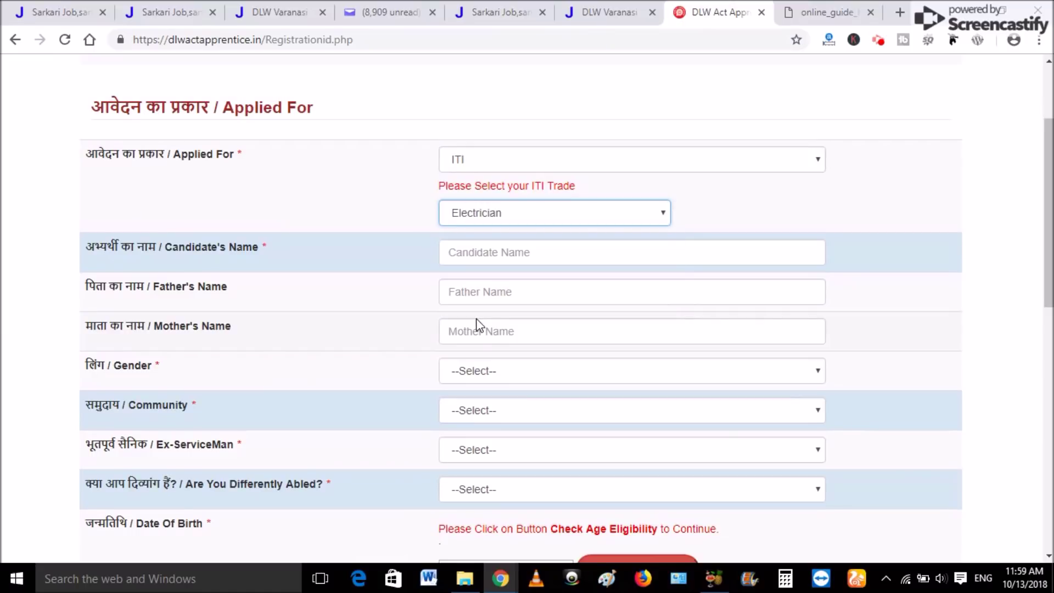
# Enter the candidate's name, father's name and mother's name.
pyautogui.click(492, 258)
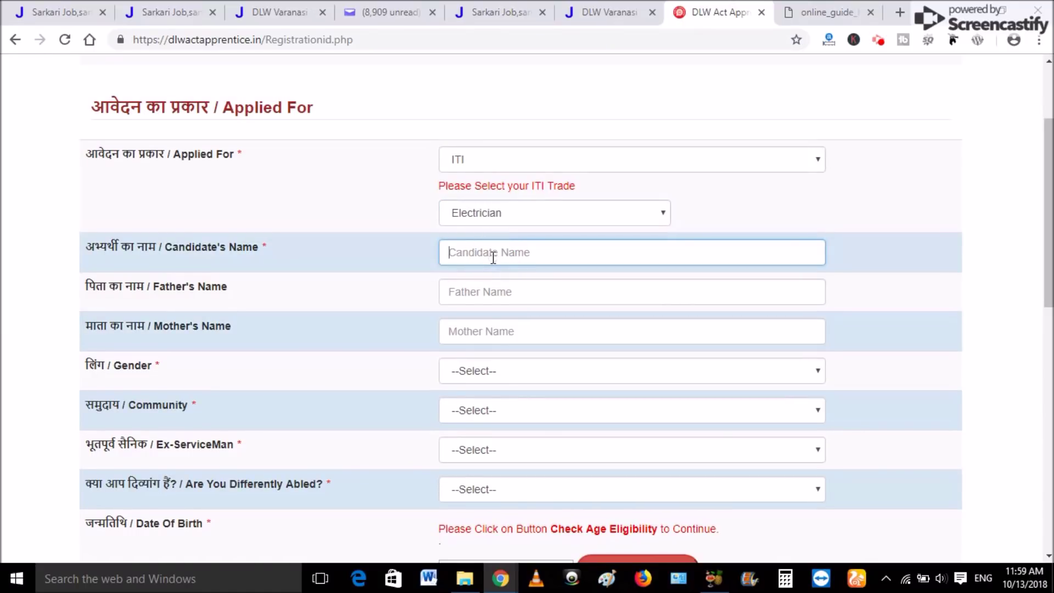
pyautogui.write('a')
pyautogui.press('BackSpace')
pyautogui.click(476, 289)
pyautogui.write('LALMANI')
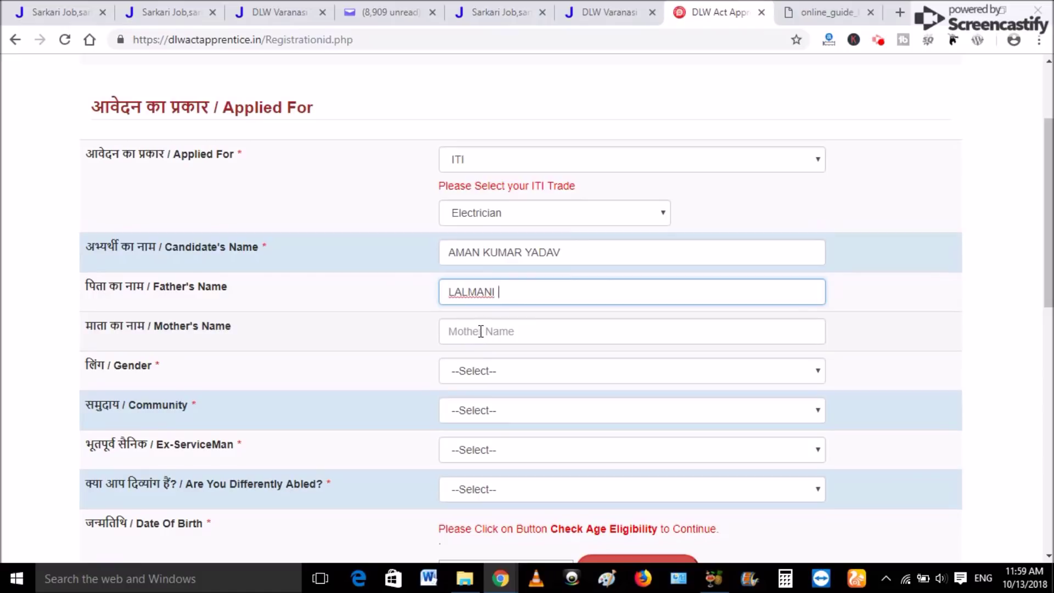
pyautogui.click(480, 331)
pyautogui.write('SAVITRI')
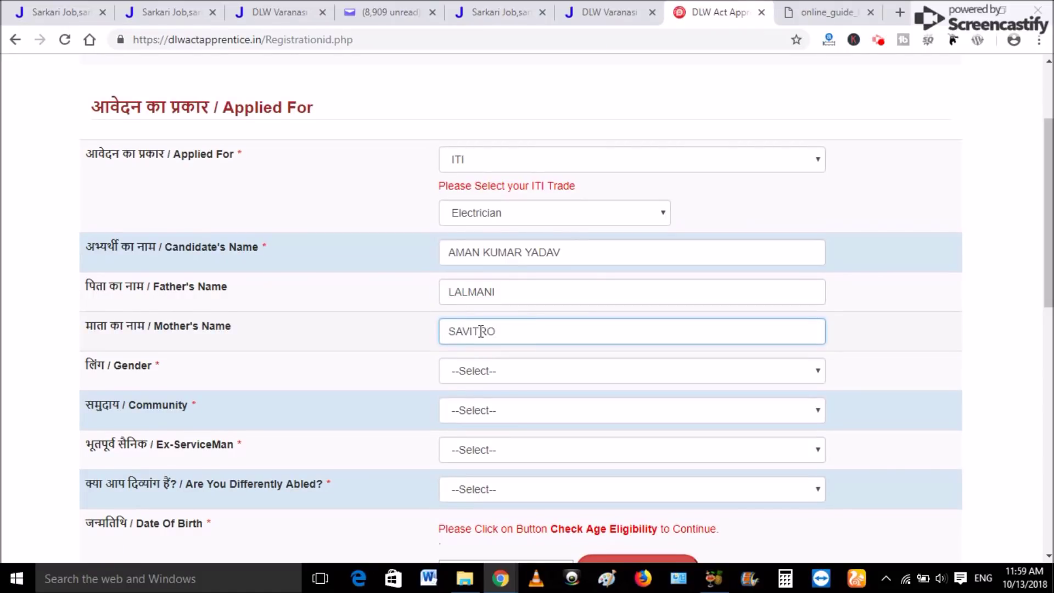
# Set gender to Male and community to OBC (NON CREAMY LAYER), after briefly trying GENERAL and SC.
pyautogui.click(487, 381)
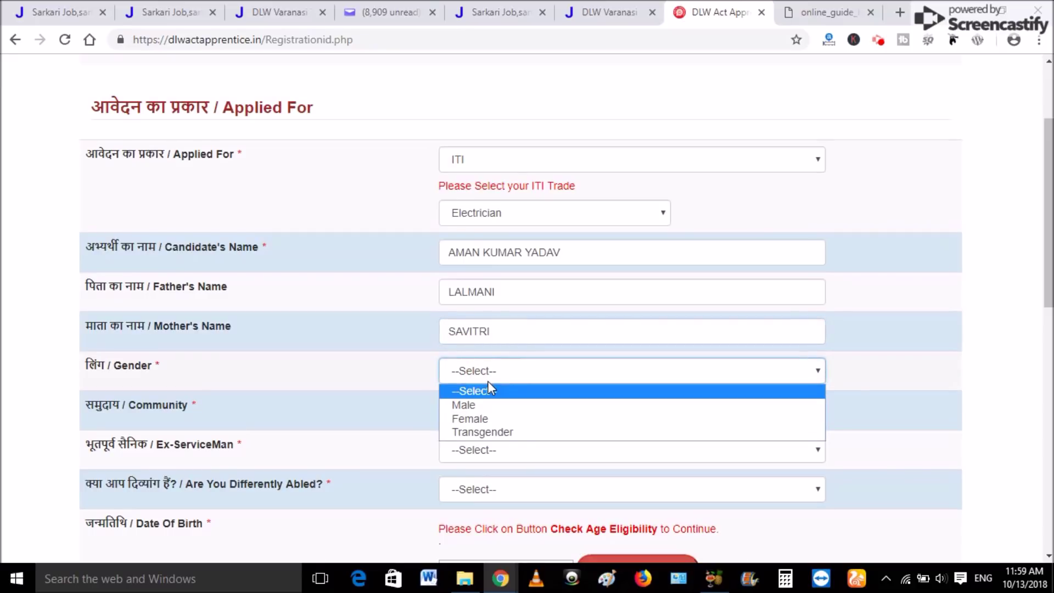
pyautogui.click(477, 404)
pyautogui.click(543, 410)
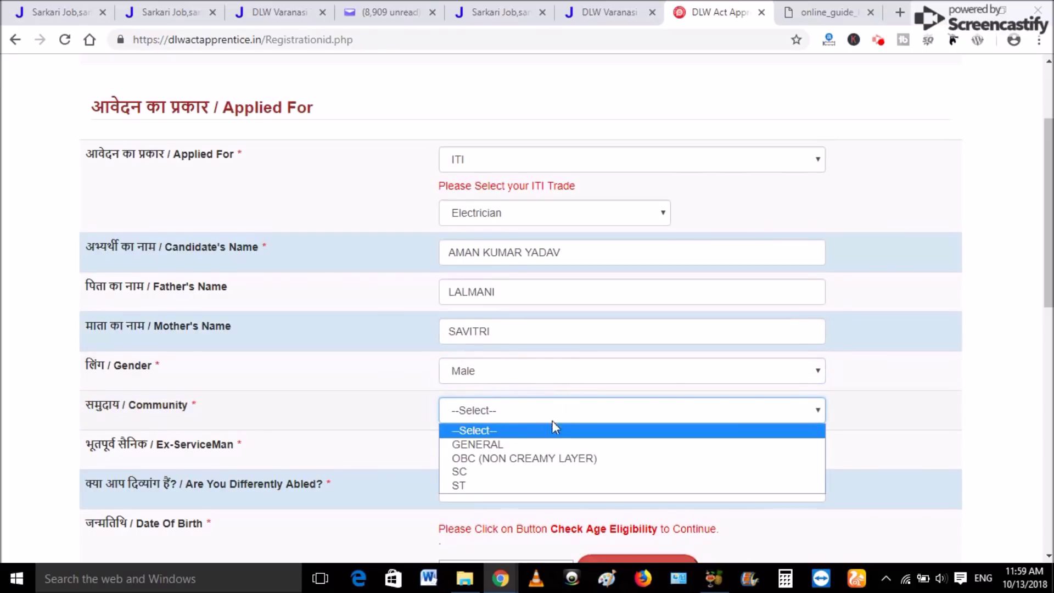
pyautogui.click(526, 460)
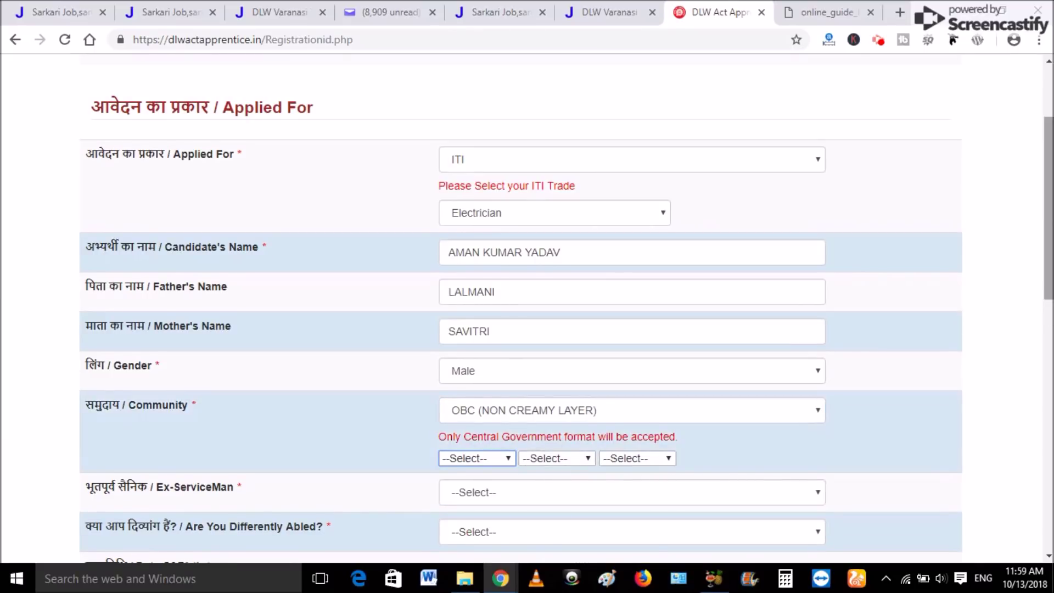
pyautogui.scroll(-2, 856, 352)
pyautogui.click(769, 293)
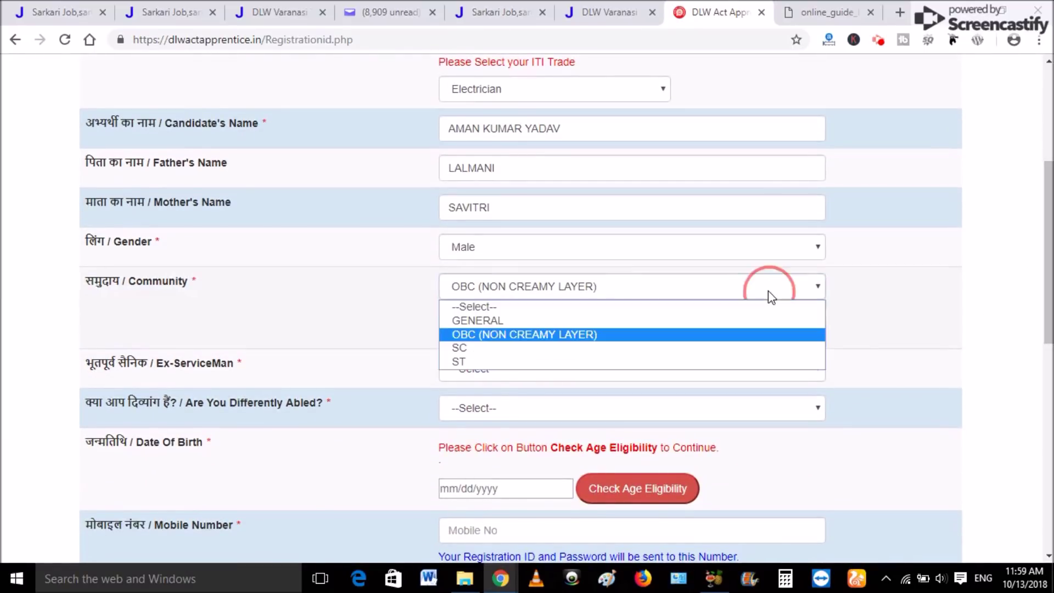
pyautogui.click(471, 318)
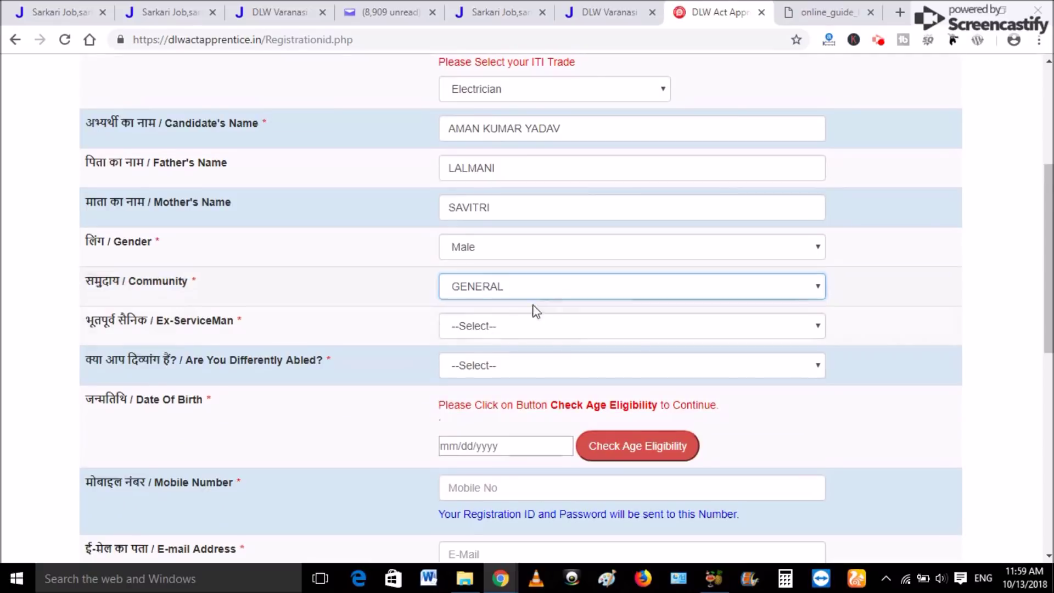
pyautogui.click(563, 286)
pyautogui.click(508, 335)
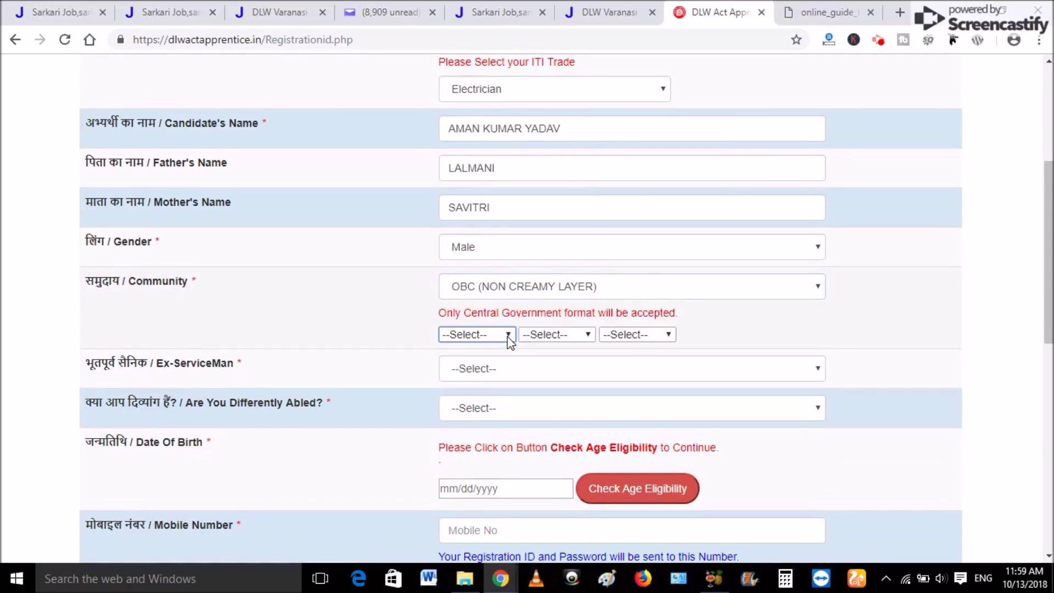
pyautogui.click(766, 292)
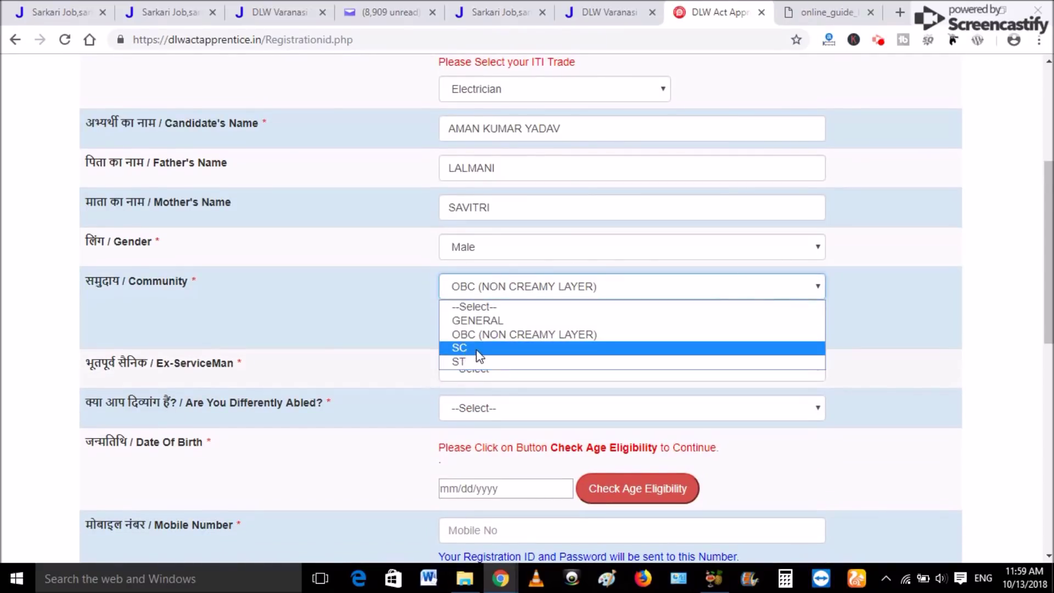
pyautogui.click(477, 350)
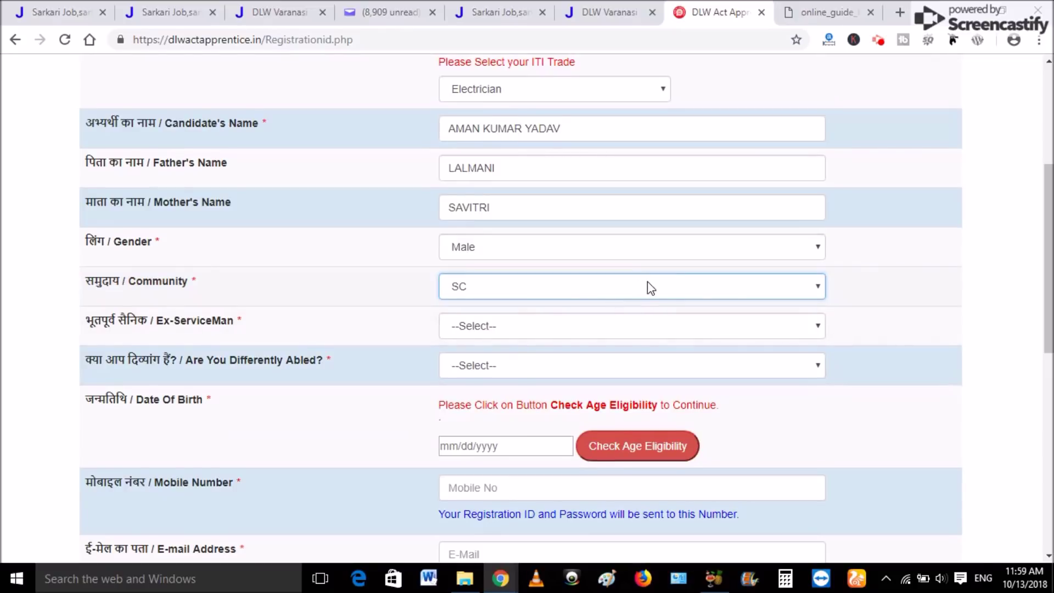
pyautogui.click(664, 286)
pyautogui.click(538, 346)
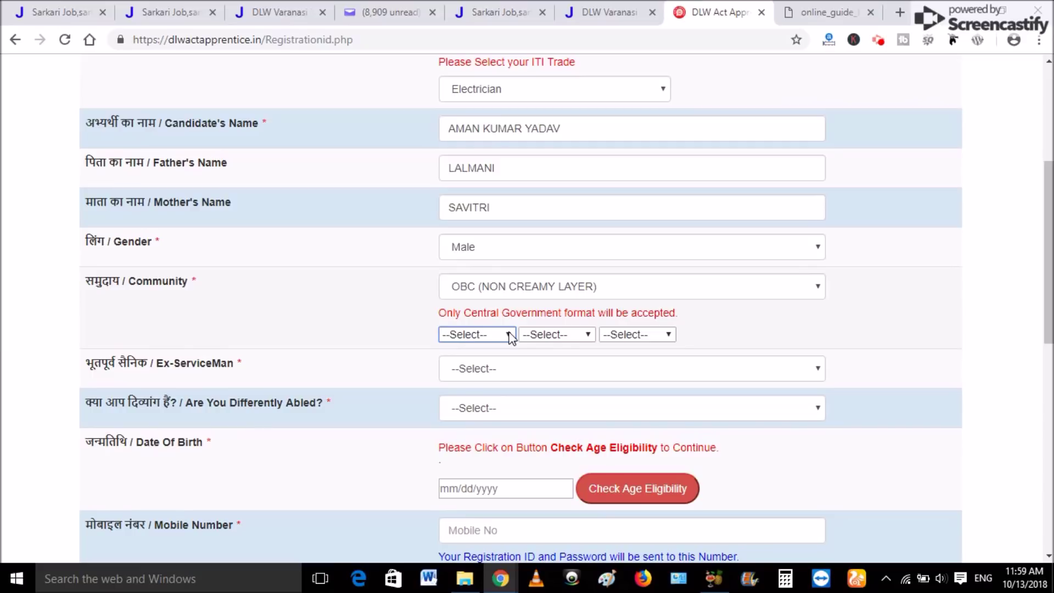
# Set the community certificate date to 10 Aug 2018.
pyautogui.click(492, 338)
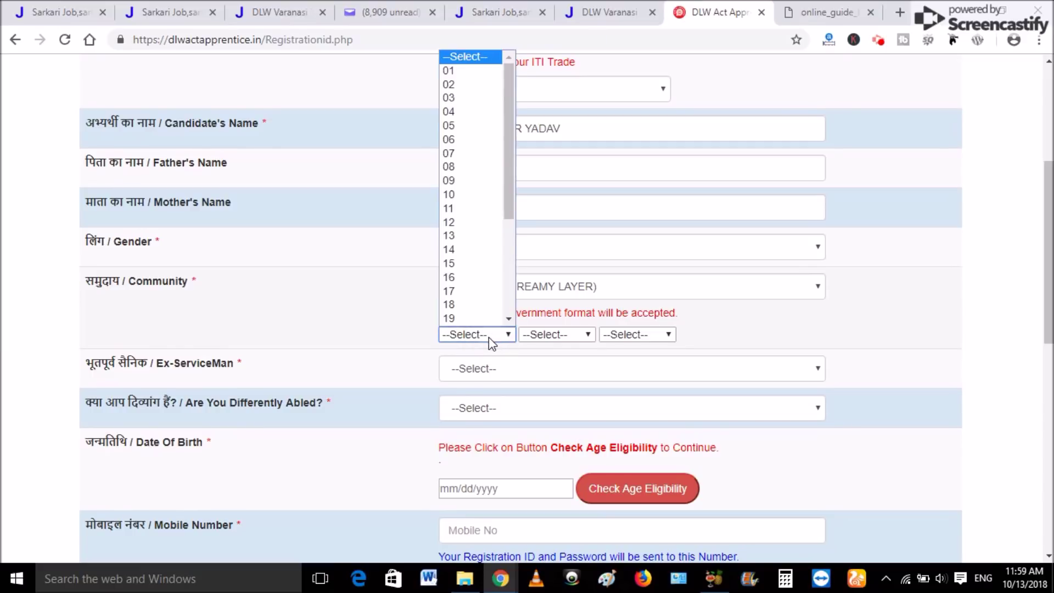
pyautogui.click(469, 195)
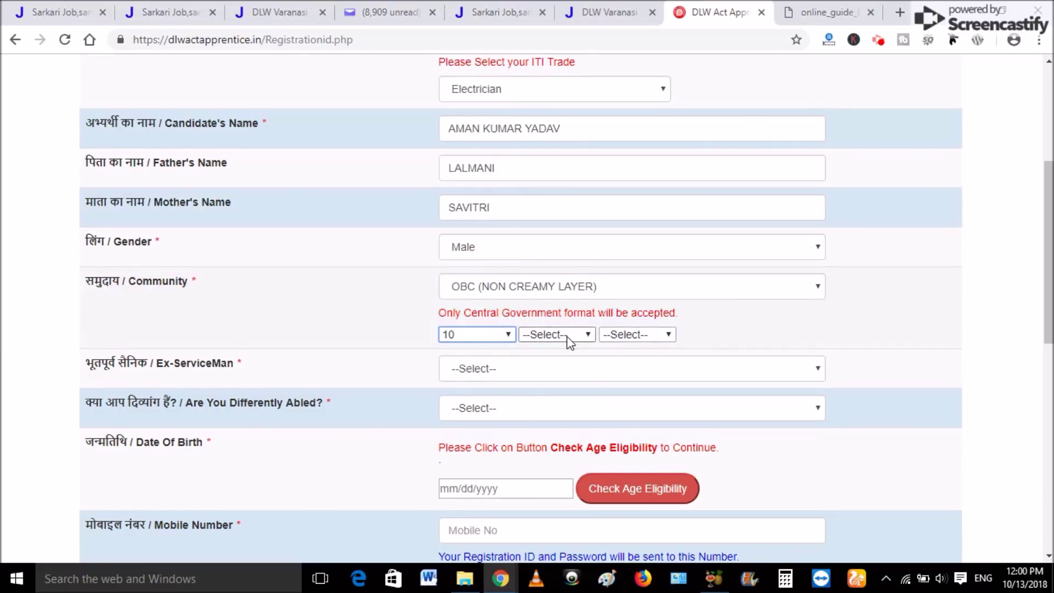
pyautogui.click(565, 336)
pyautogui.click(538, 419)
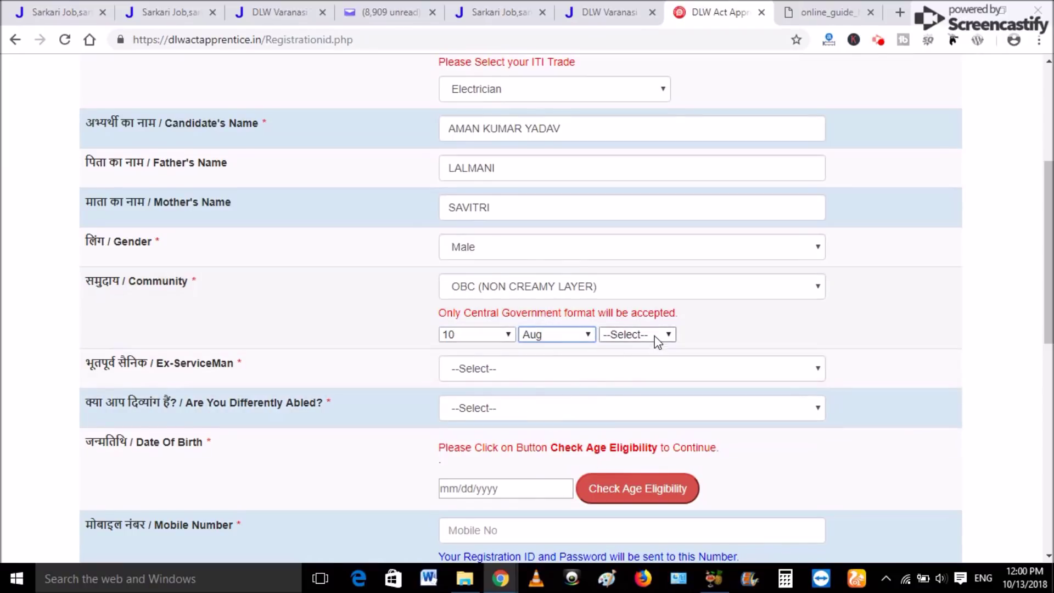
pyautogui.click(650, 334)
pyautogui.click(631, 356)
pyautogui.click(637, 336)
pyautogui.click(611, 363)
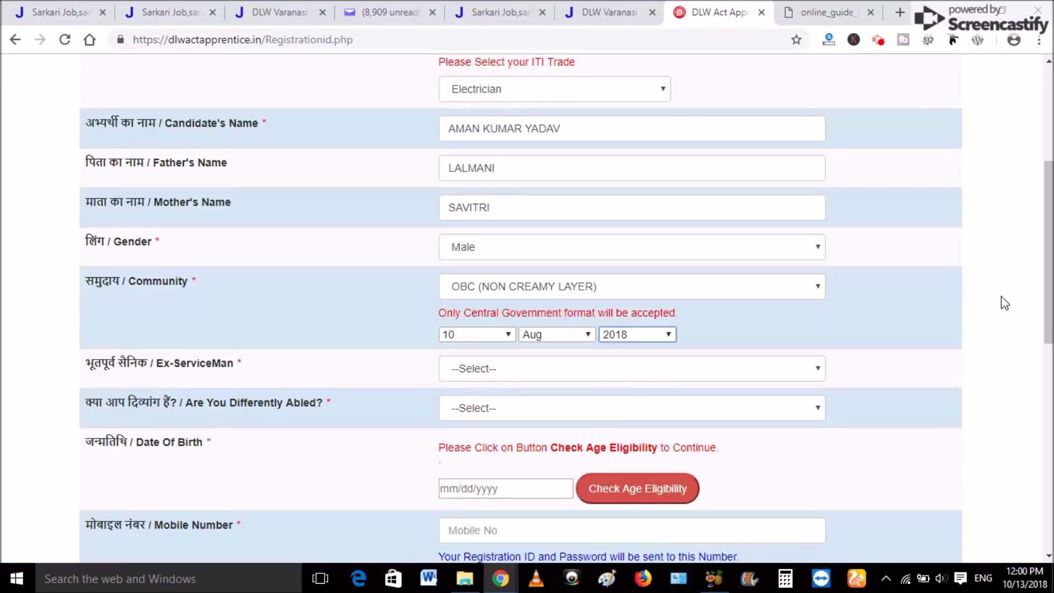
pyautogui.scroll(-3, 611, 368)
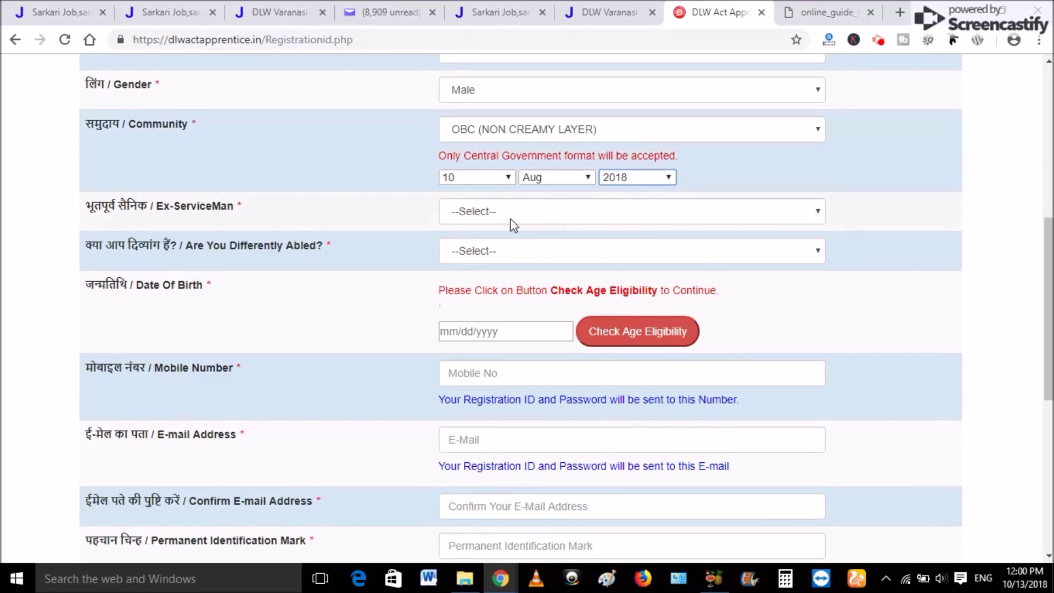
pyautogui.click(509, 219)
pyautogui.click(540, 254)
pyautogui.click(486, 284)
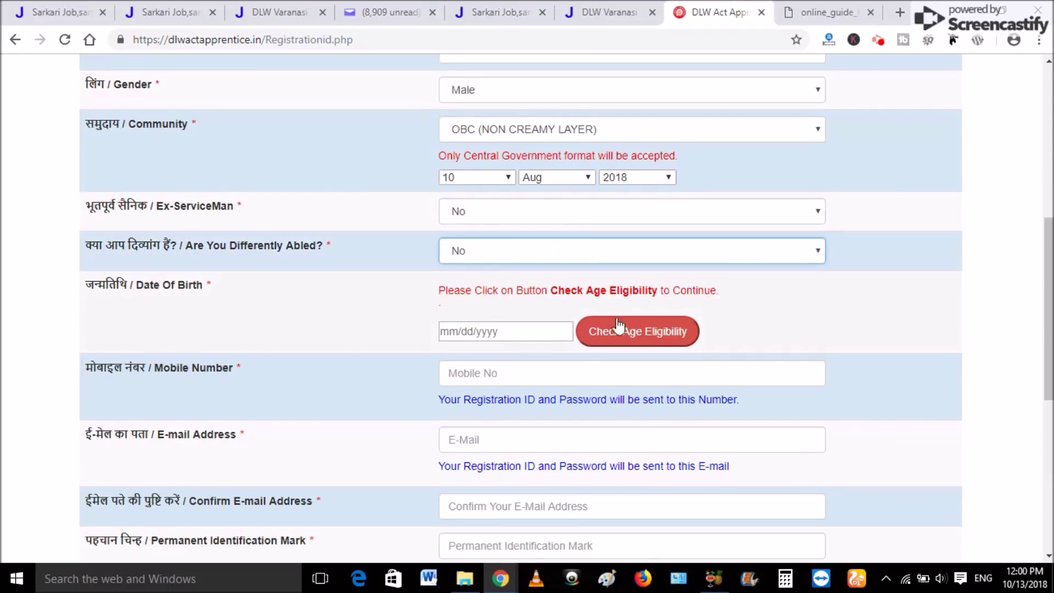
pyautogui.click(516, 329)
pyautogui.click(576, 357)
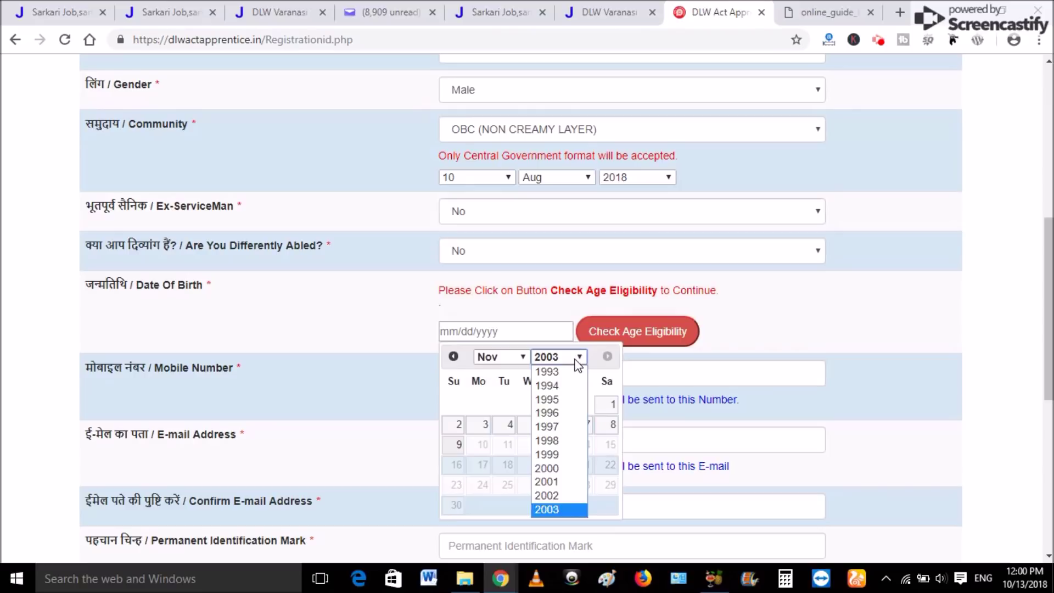
pyautogui.click(547, 455)
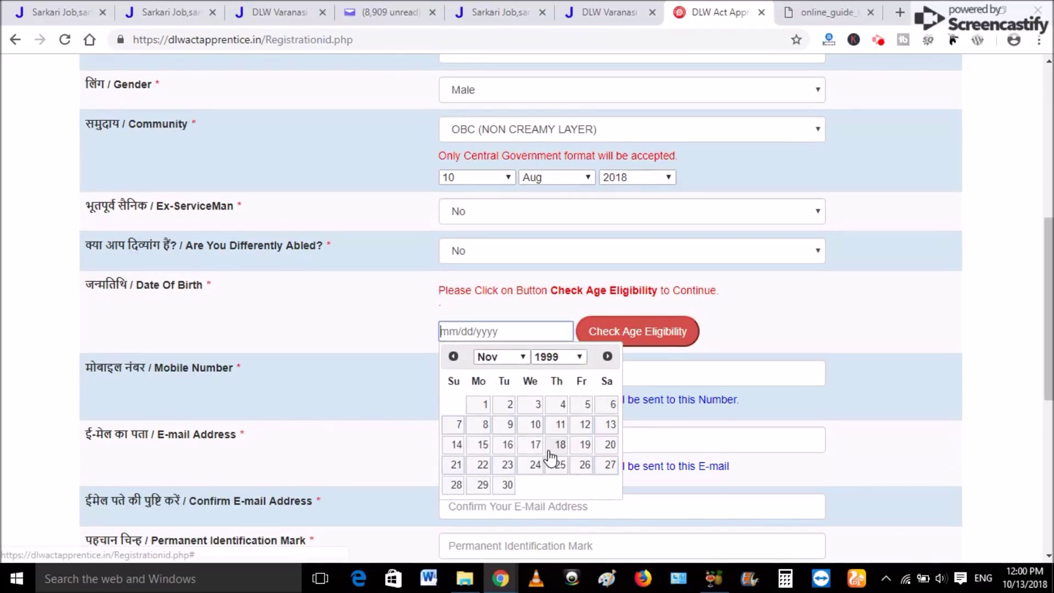
pyautogui.click(506, 451)
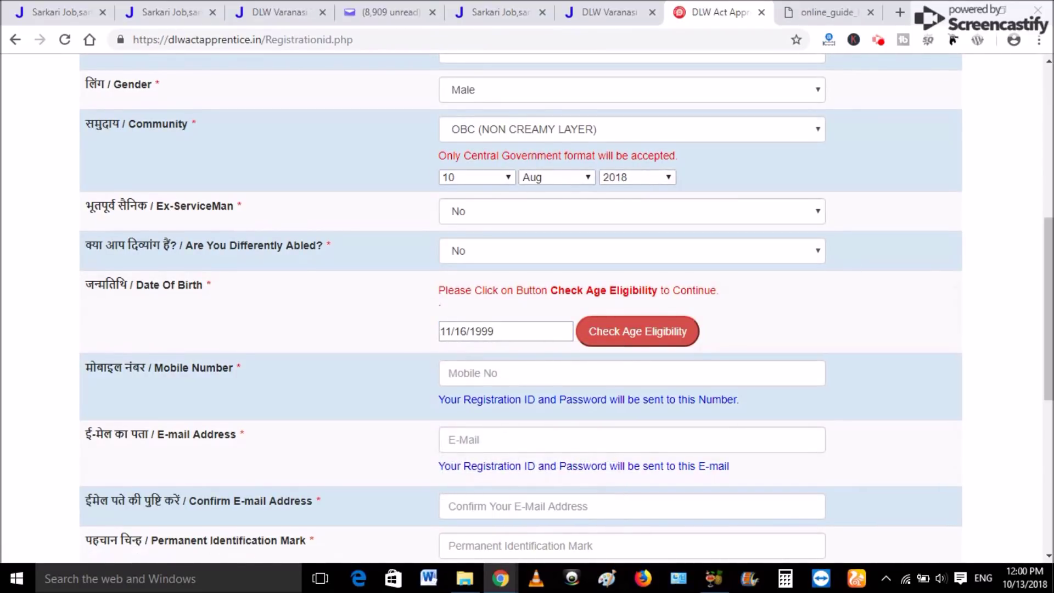
# Enter the mobile number, then run Check Age Eligibility and dismiss its alert.
pyautogui.scroll(-2, 1048, 307)
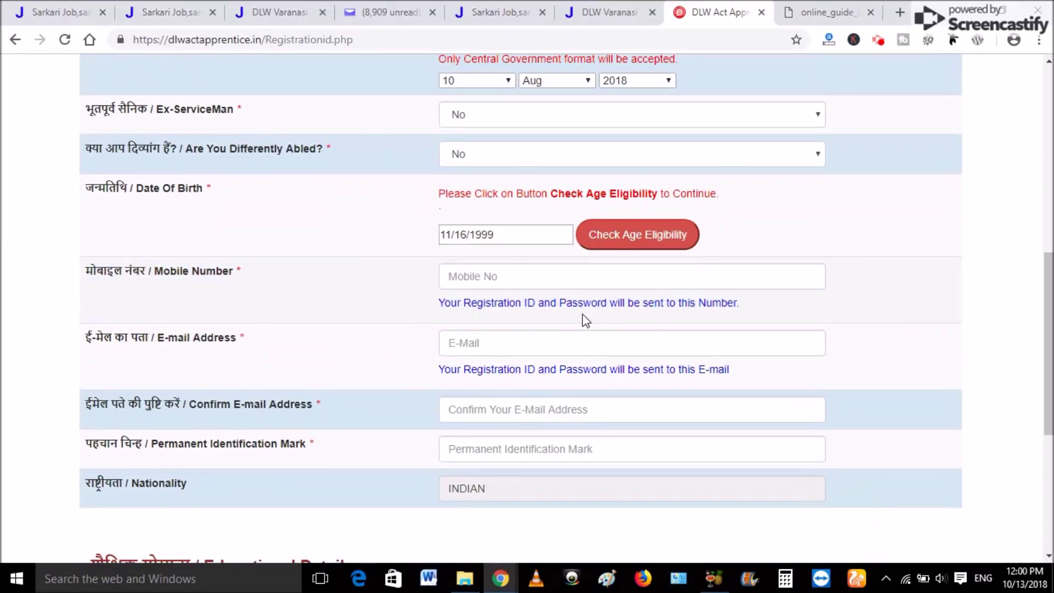
pyautogui.click(500, 276)
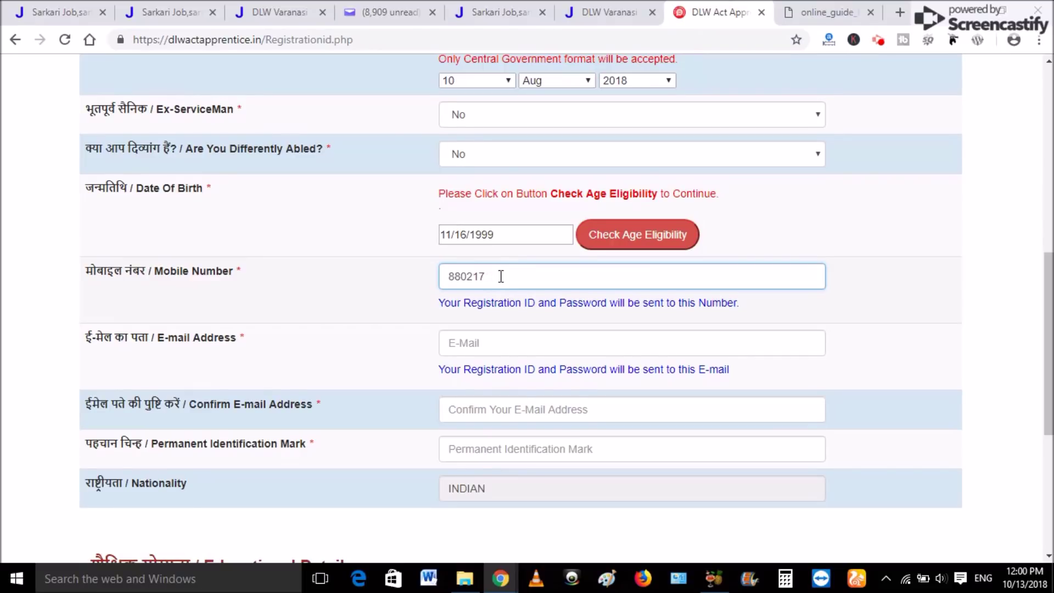
pyautogui.click(490, 343)
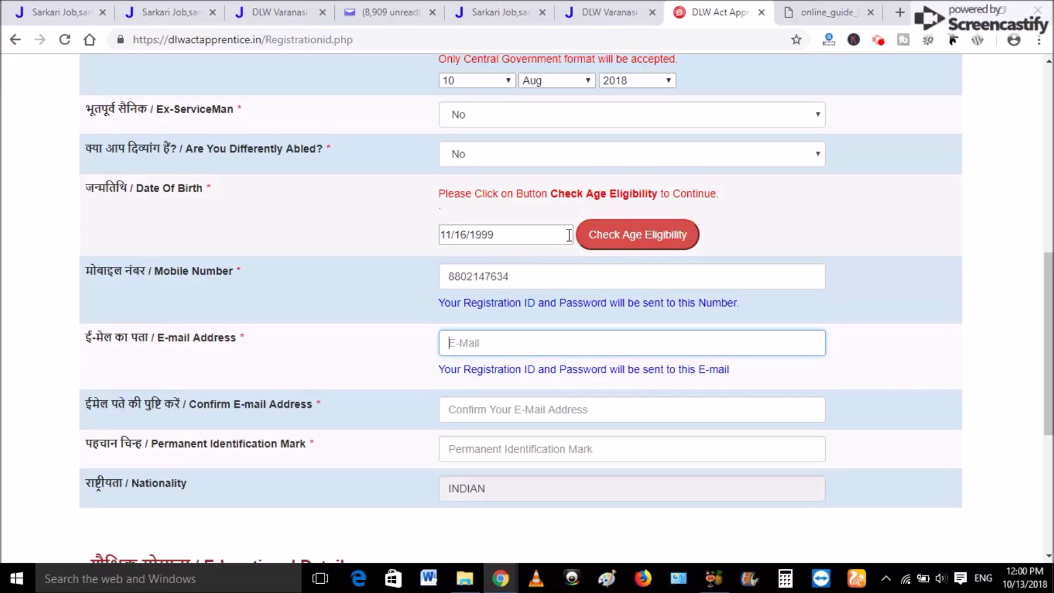
pyautogui.click(593, 236)
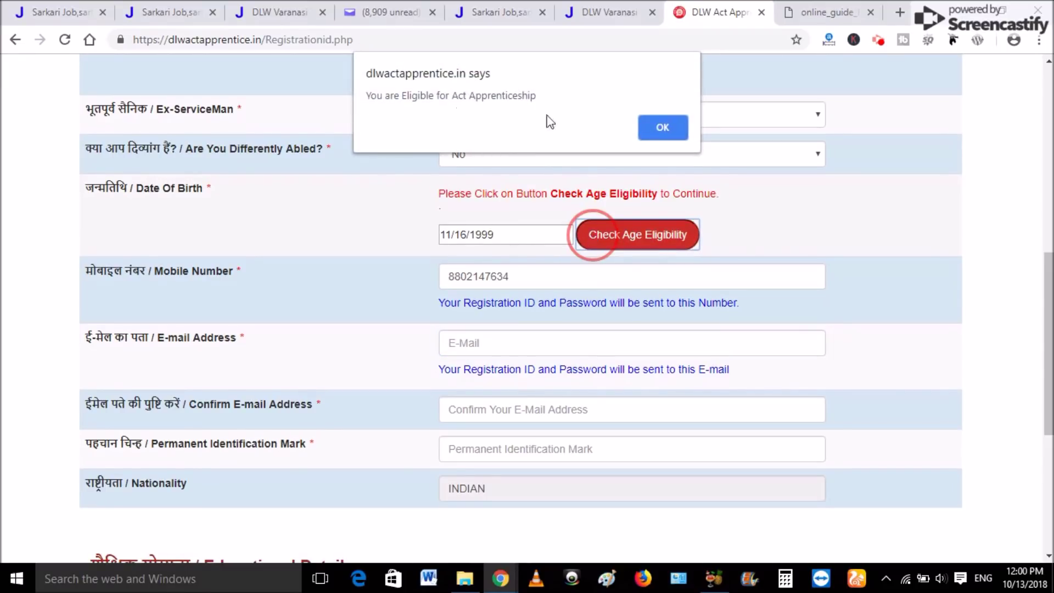
pyautogui.click(663, 130)
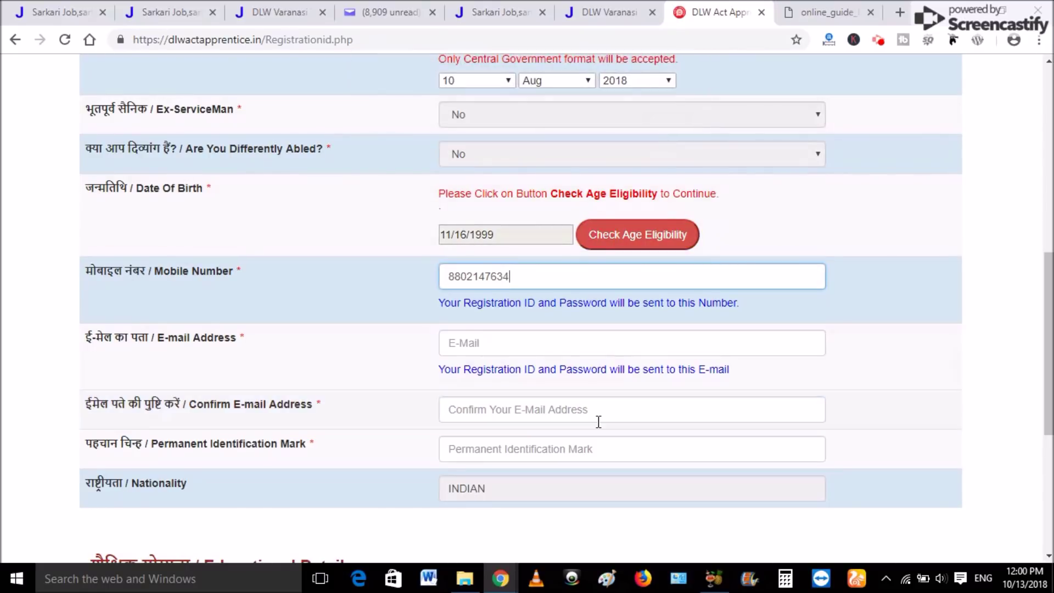
# Enter the applicant's e-mail address and its confirmation, correcting typos in the confirmation.
pyautogui.click(445, 335)
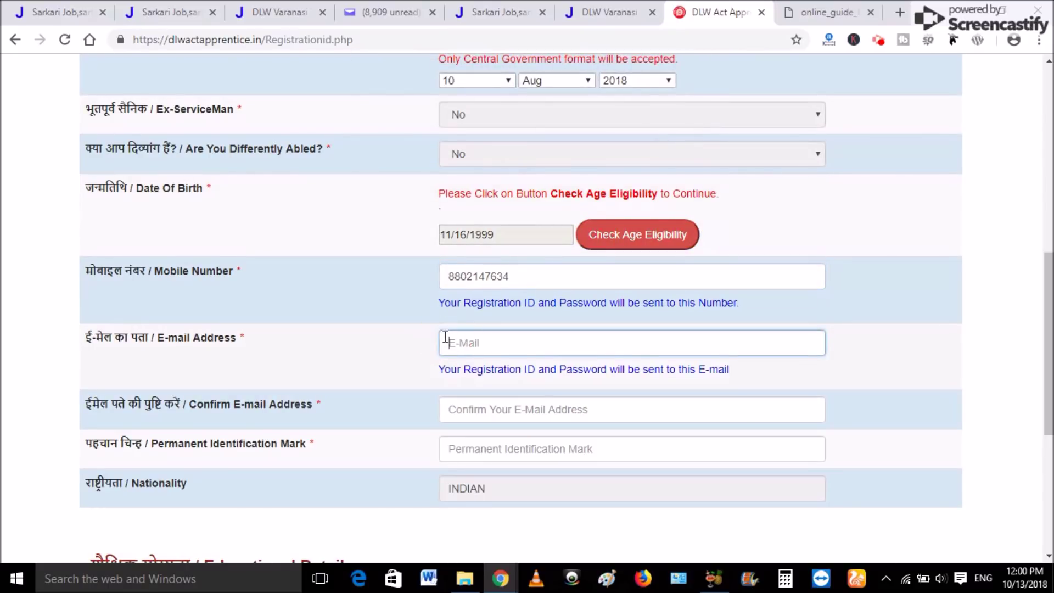
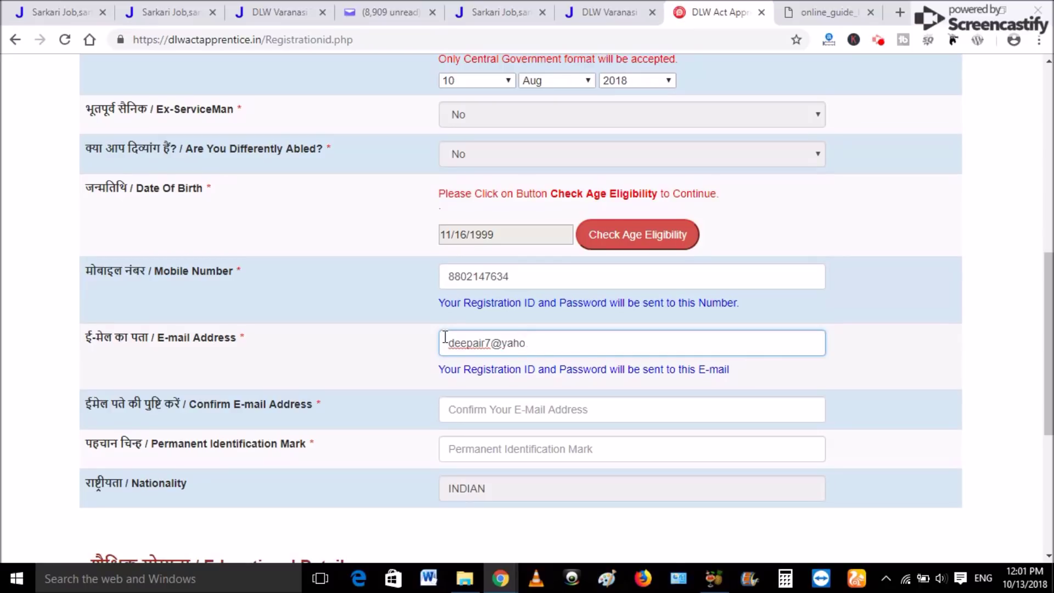
pyautogui.click(476, 407)
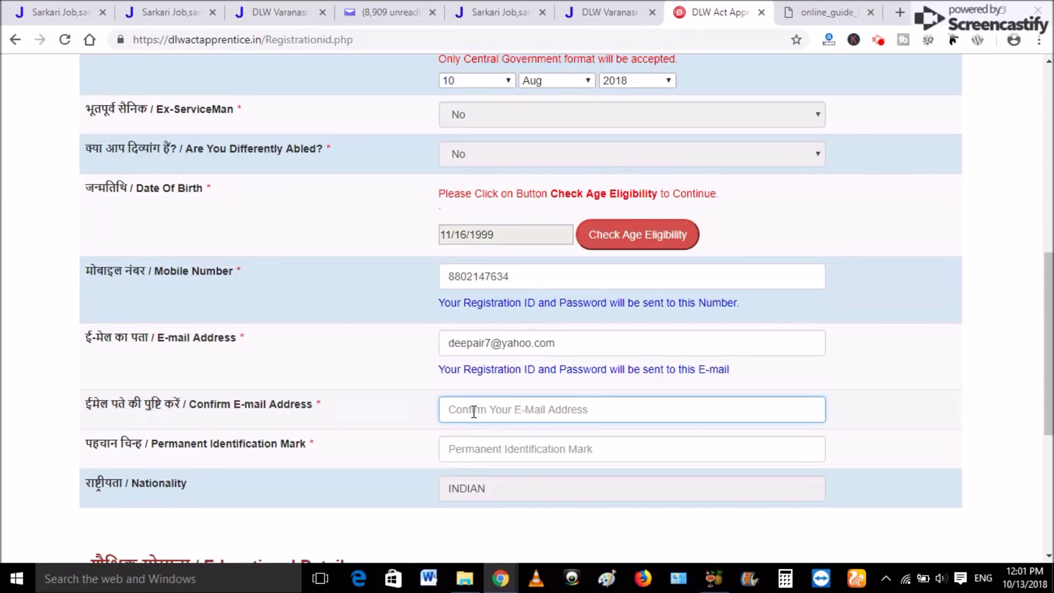
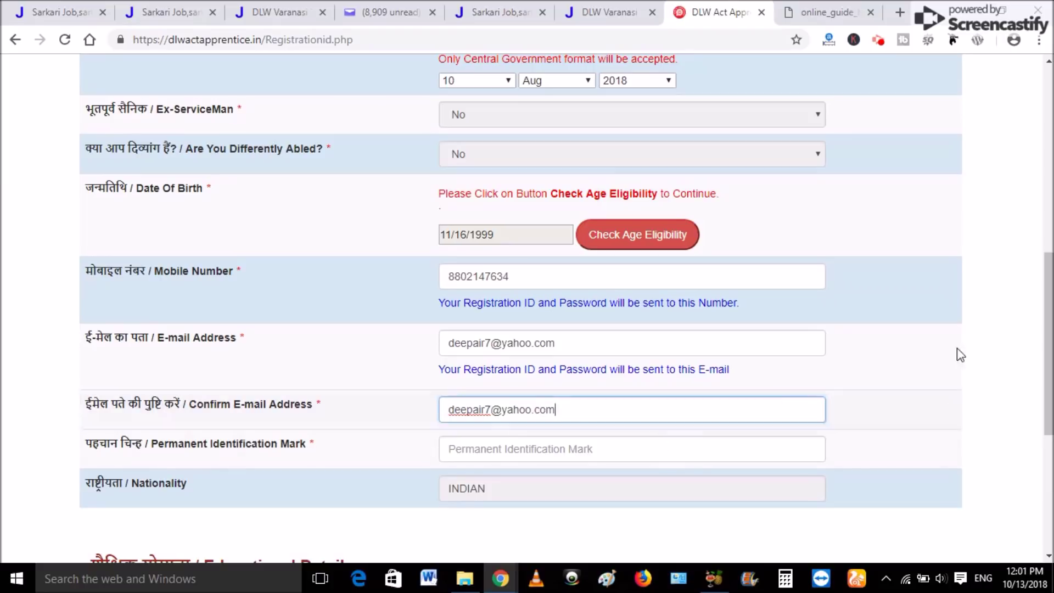
# Record RIGHT TATTOO as the permanent identification mark.
pyautogui.scroll(-2, 656, 386)
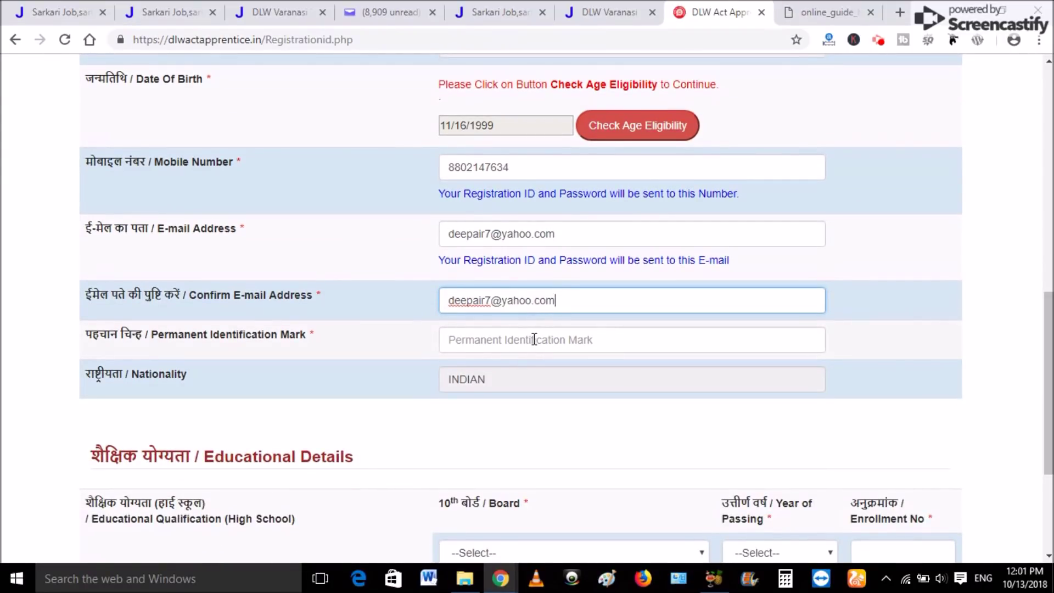
pyautogui.click(533, 340)
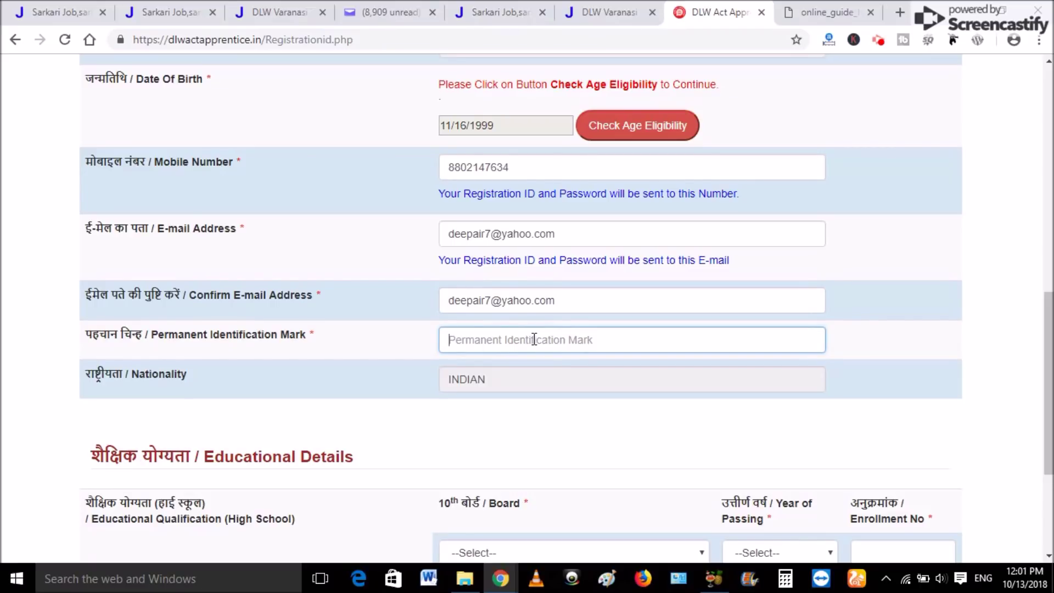
pyautogui.write('RIGHT TATTOO')
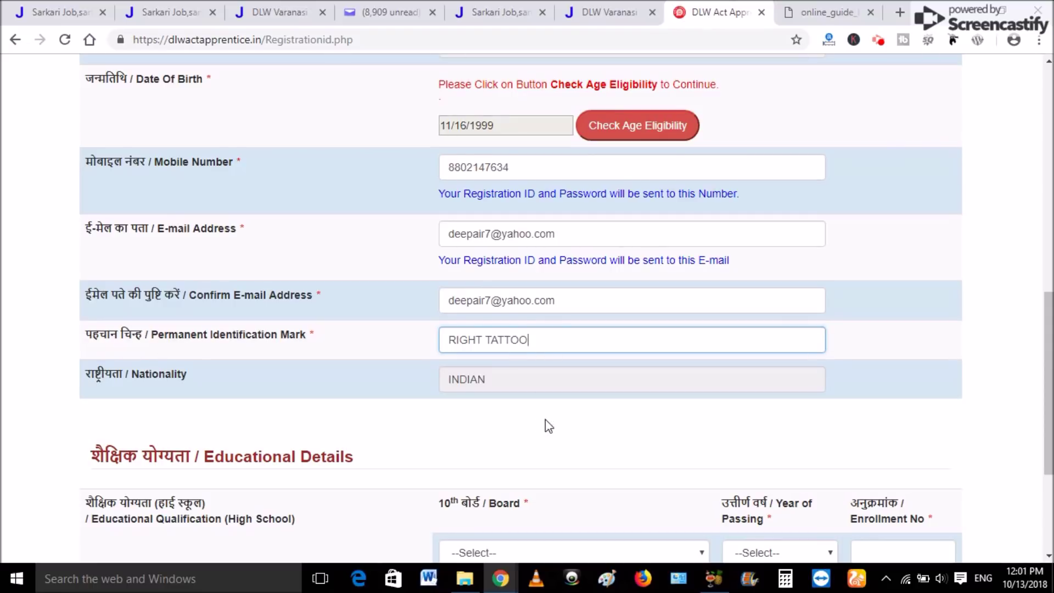
pyautogui.scroll(-4, 579, 355)
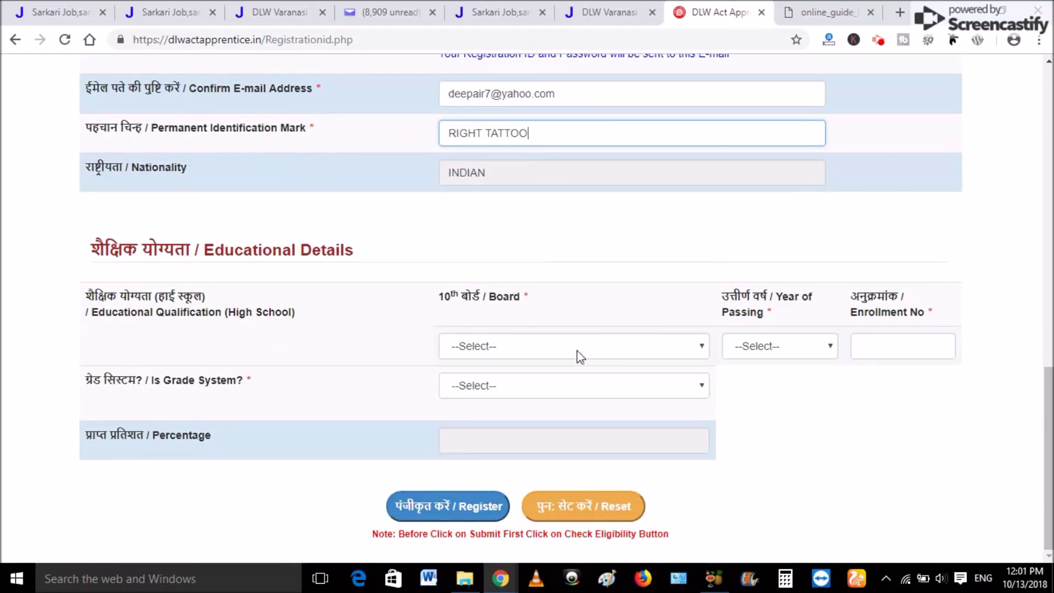
# Choose the Uttar Pradesh board, passing year 2014, and enter the enrollment number.
pyautogui.click(508, 347)
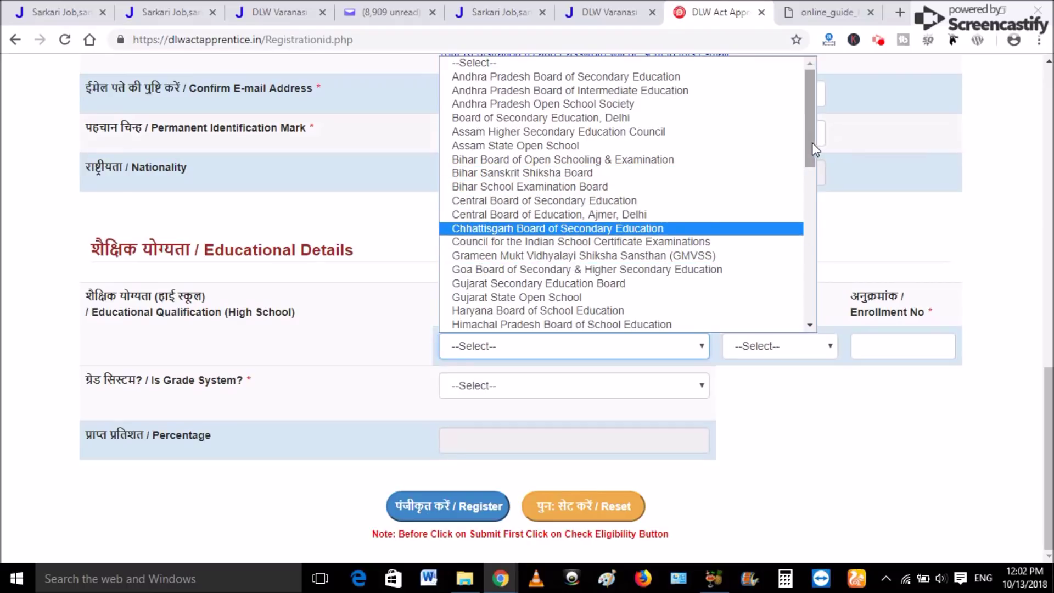
pyautogui.moveTo(809, 143); pyautogui.dragTo(805, 282)
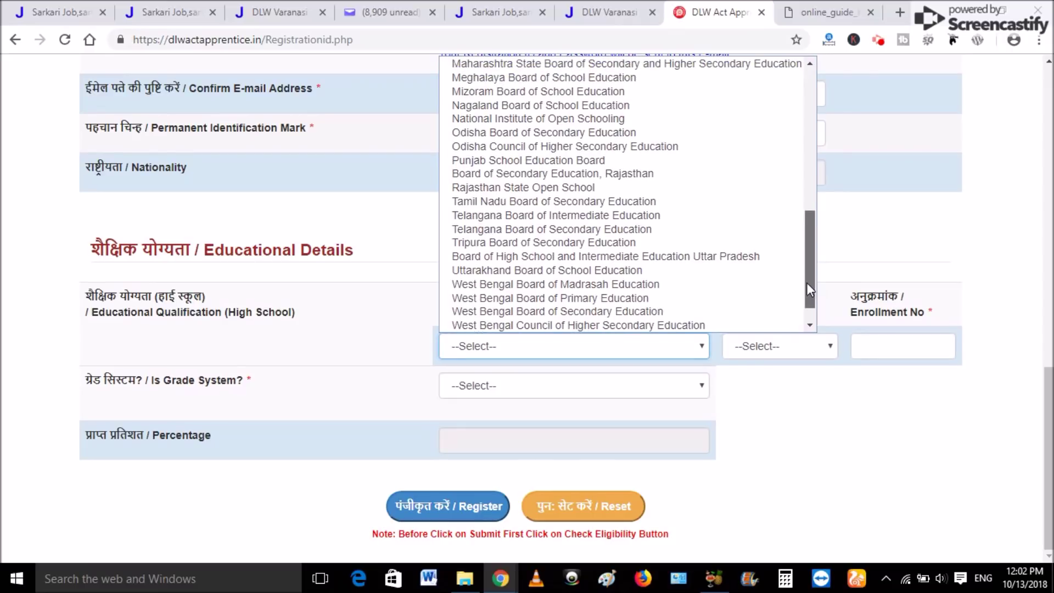
pyautogui.click(684, 256)
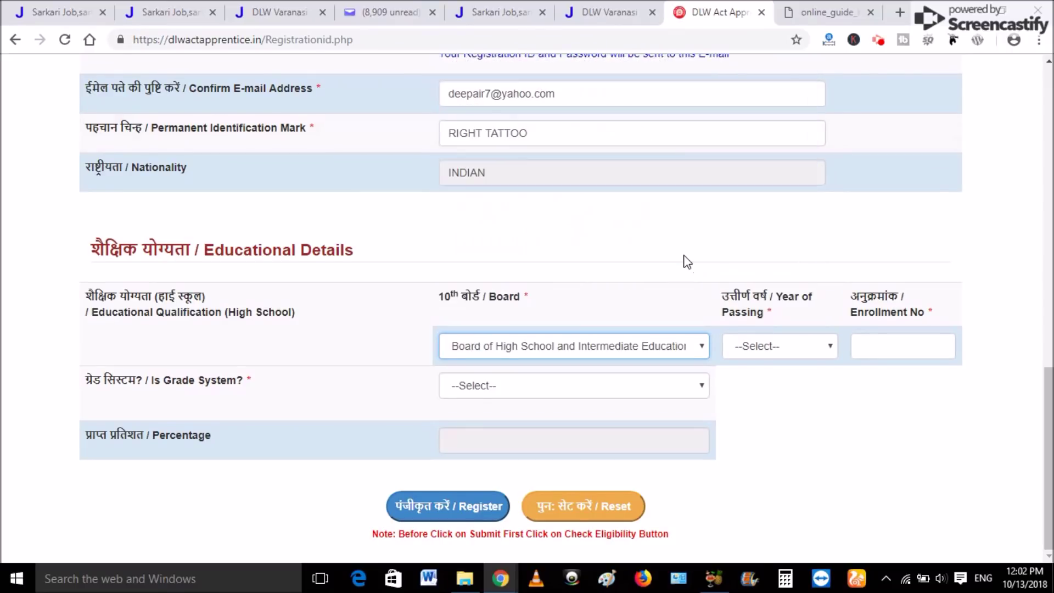
pyautogui.click(737, 346)
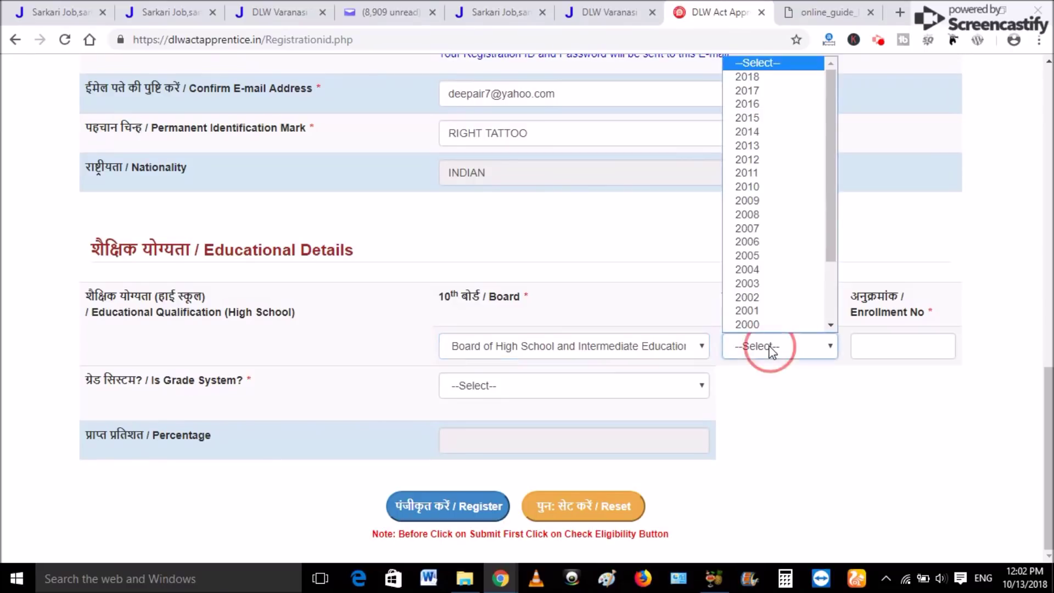
pyautogui.click(771, 134)
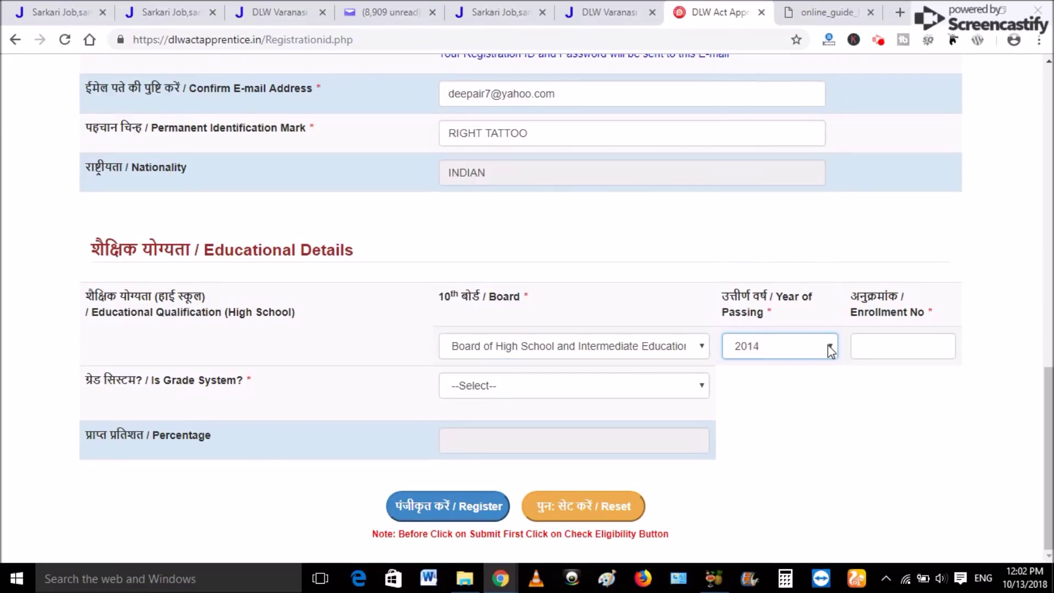
pyautogui.click(892, 346)
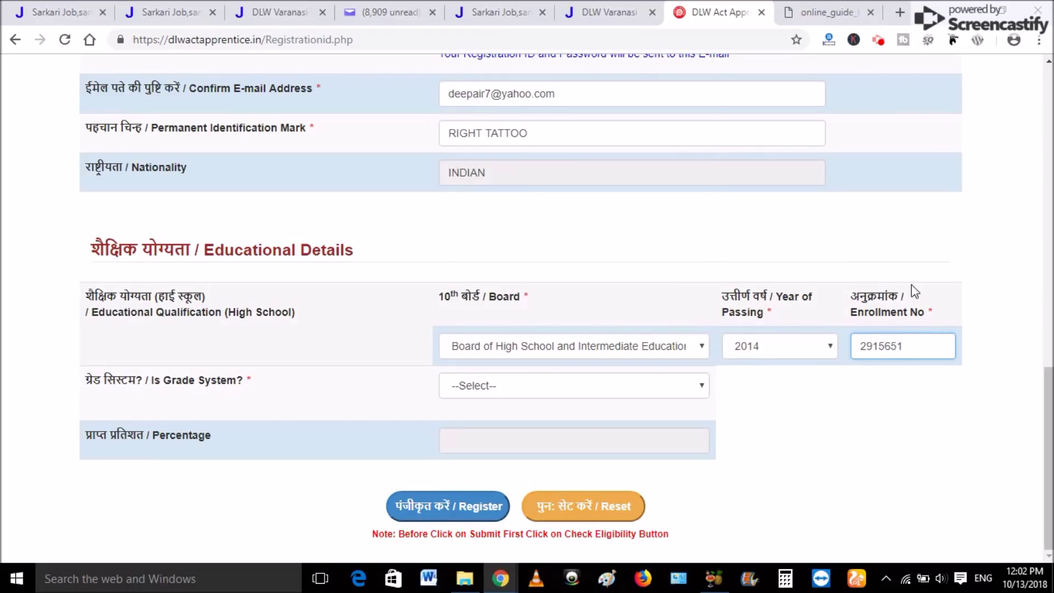
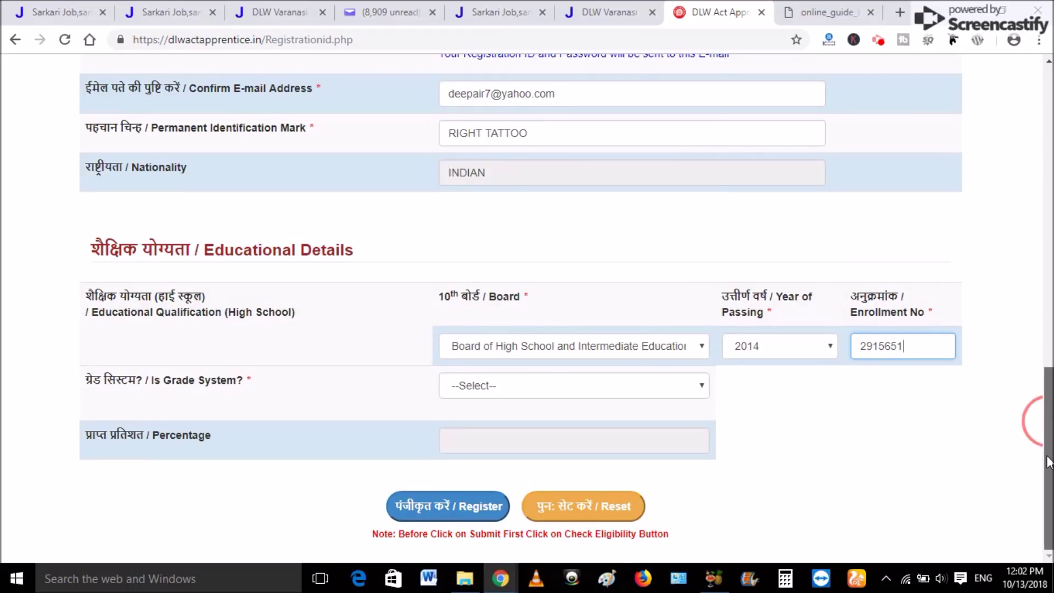
# Set Grade System to NO and enter 516 of 600 marks to get the percentage.
pyautogui.click(685, 390)
pyautogui.click(483, 440)
pyautogui.click(483, 441)
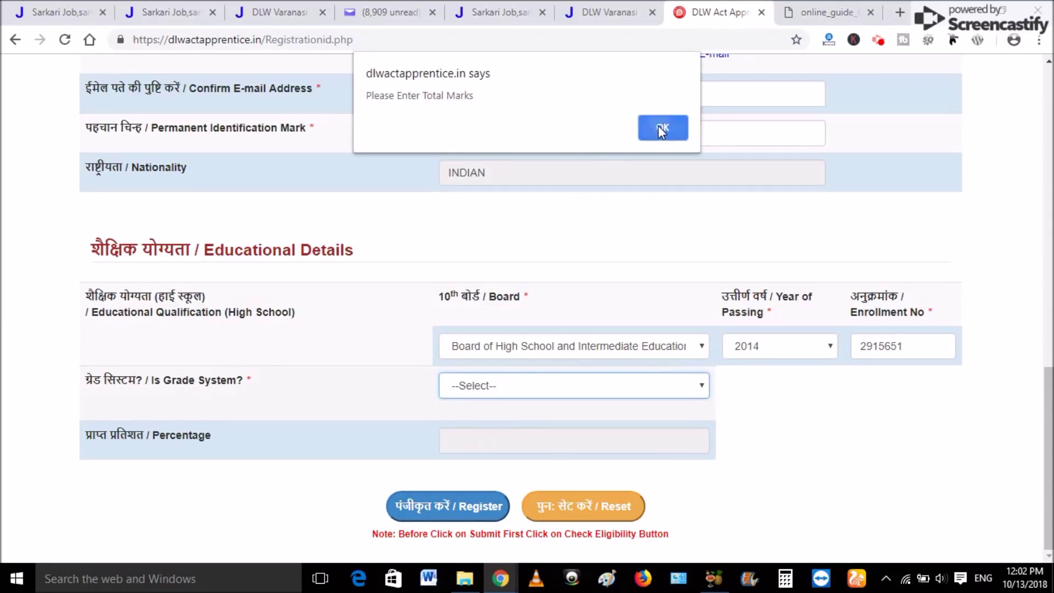
pyautogui.click(661, 130)
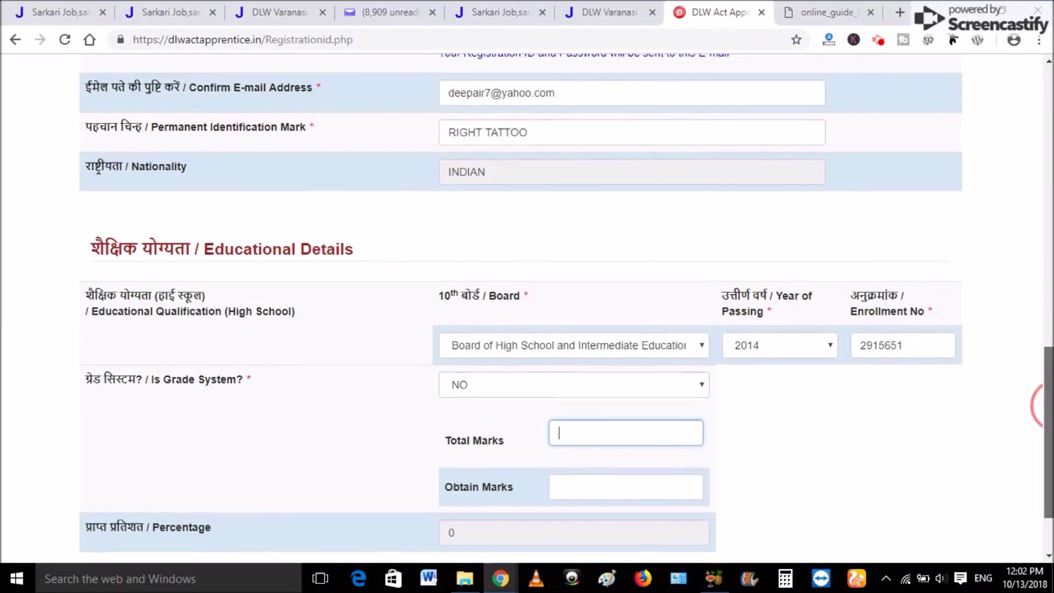
pyautogui.moveTo(1047, 406); pyautogui.dragTo(1047, 439)
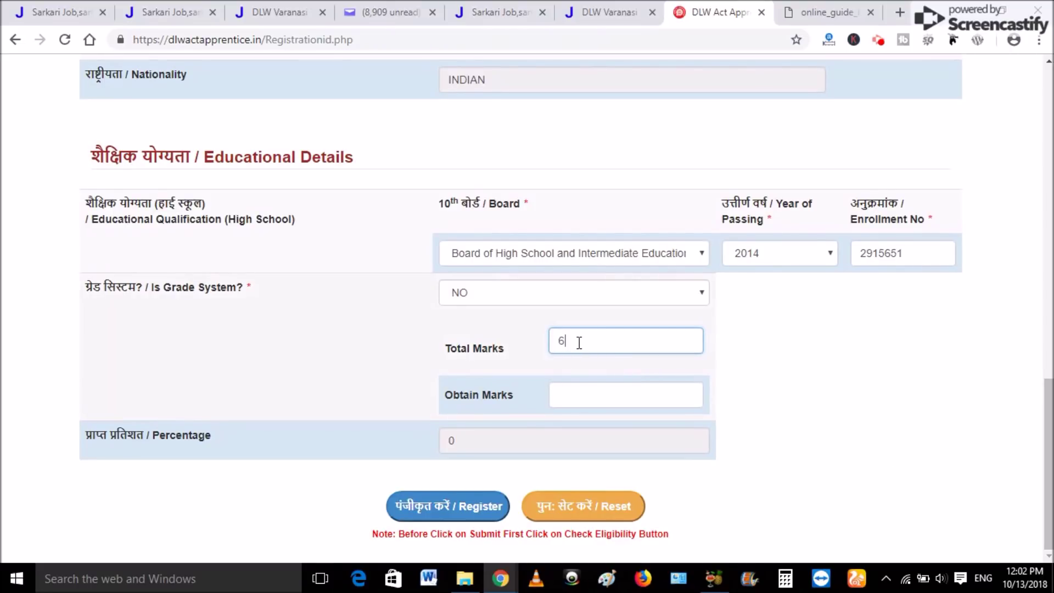
pyautogui.write('600')
pyautogui.click(585, 387)
pyautogui.write('516')
pyautogui.click(499, 447)
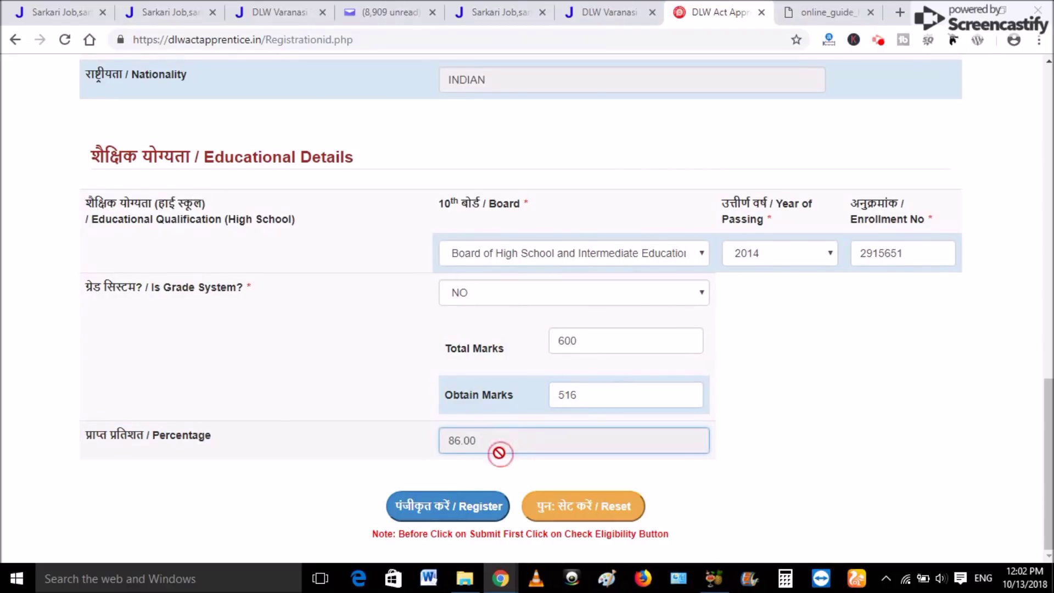
pyautogui.scroll(20, 1031, 434)
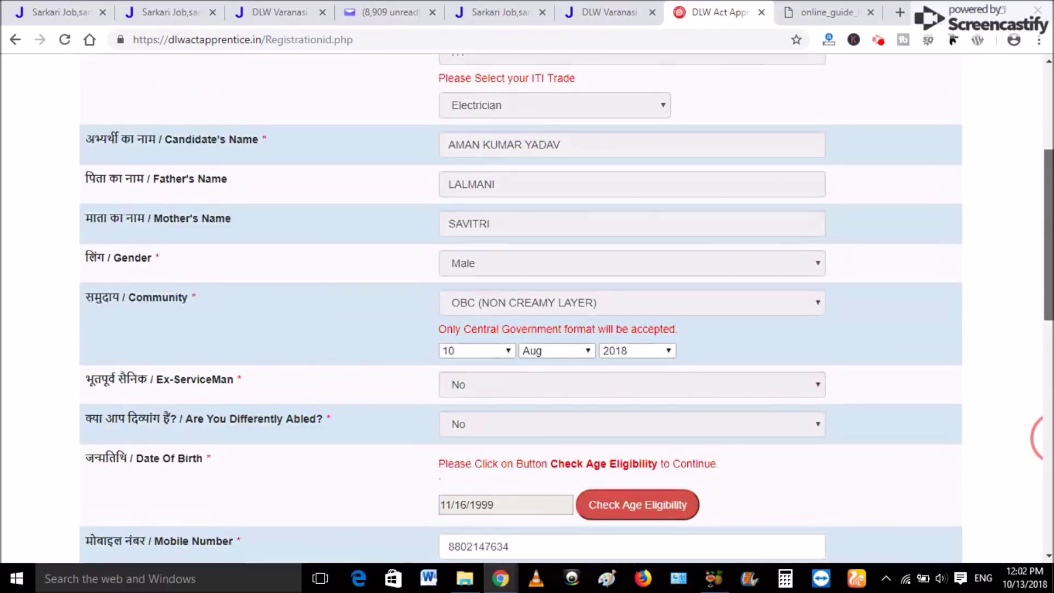
pyautogui.moveTo(1048, 134); pyautogui.dragTo(1048, 444)
# Submit the form with Register, confirm, and dismiss the 'Already Registered User' alert.
pyautogui.click(451, 513)
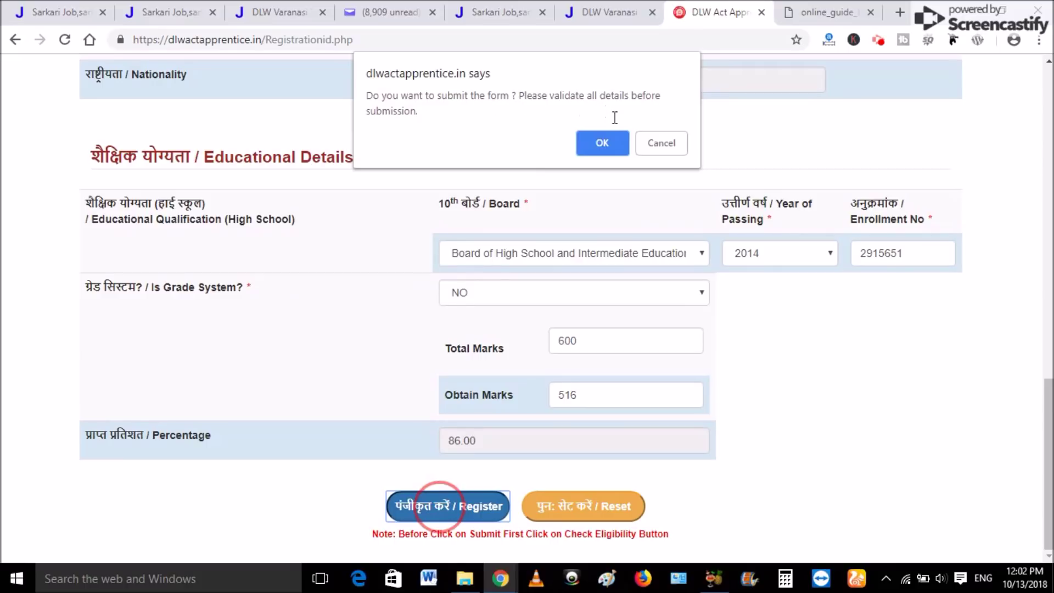
pyautogui.click(604, 141)
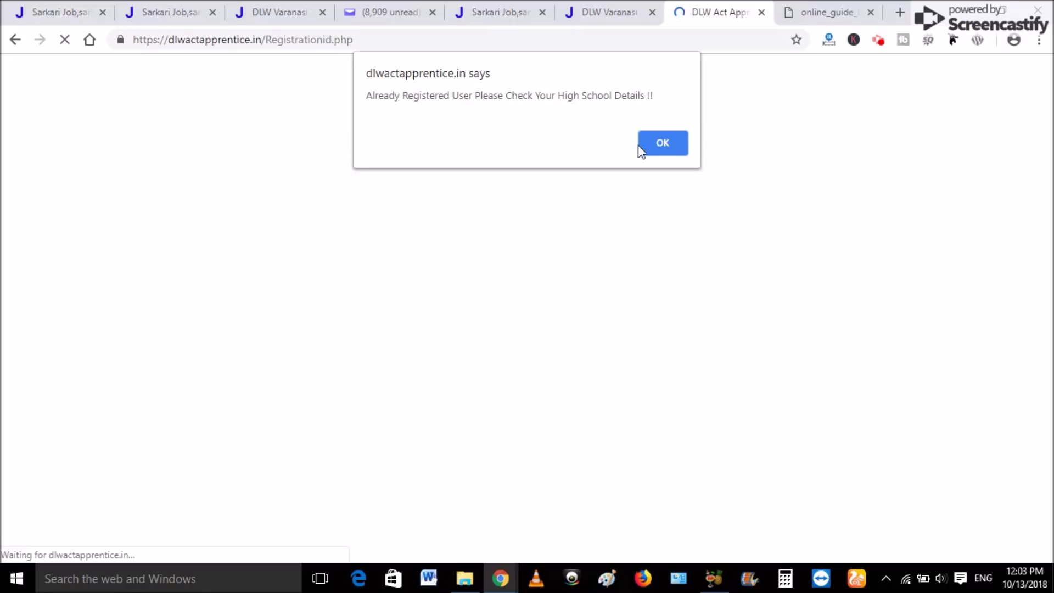
pyautogui.click(664, 142)
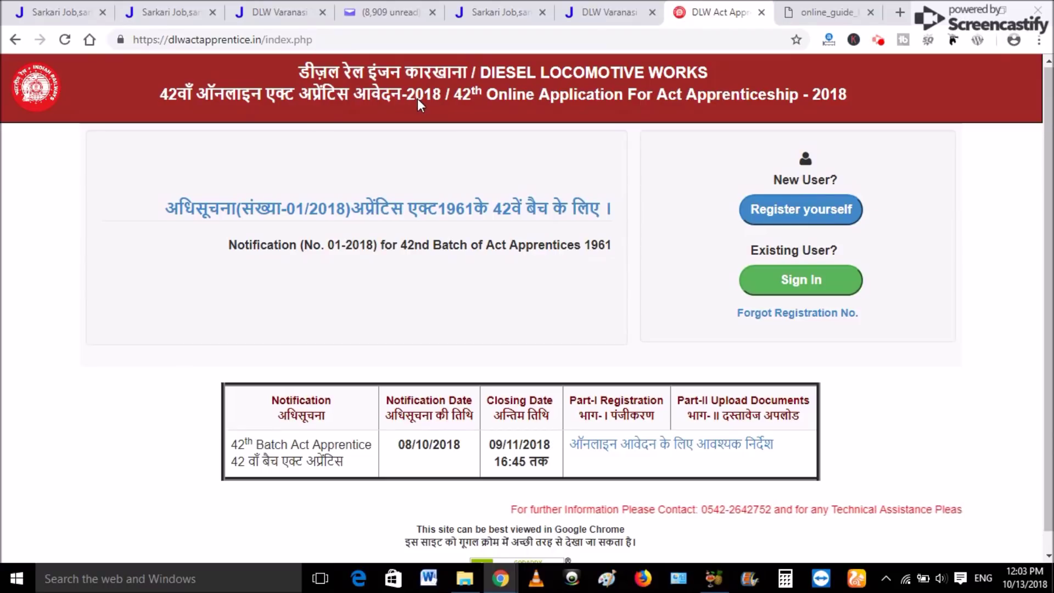
# Reload the Yahoo Mail inbox, then go back via the DLW Varanasi tab to the DLW Act Apprentice home page.
pyautogui.click(411, 5)
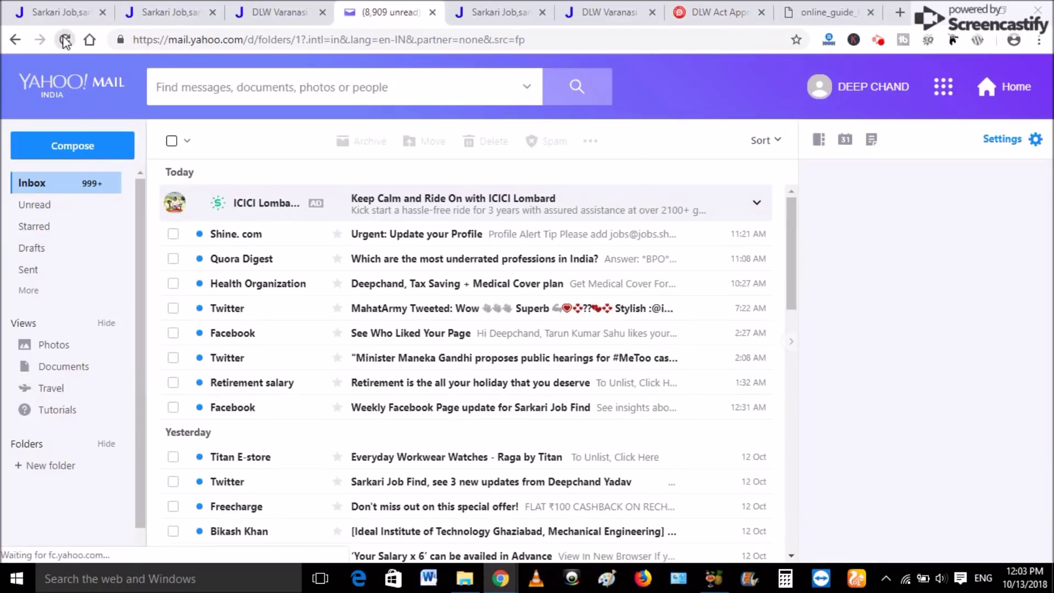
pyautogui.click(325, 274)
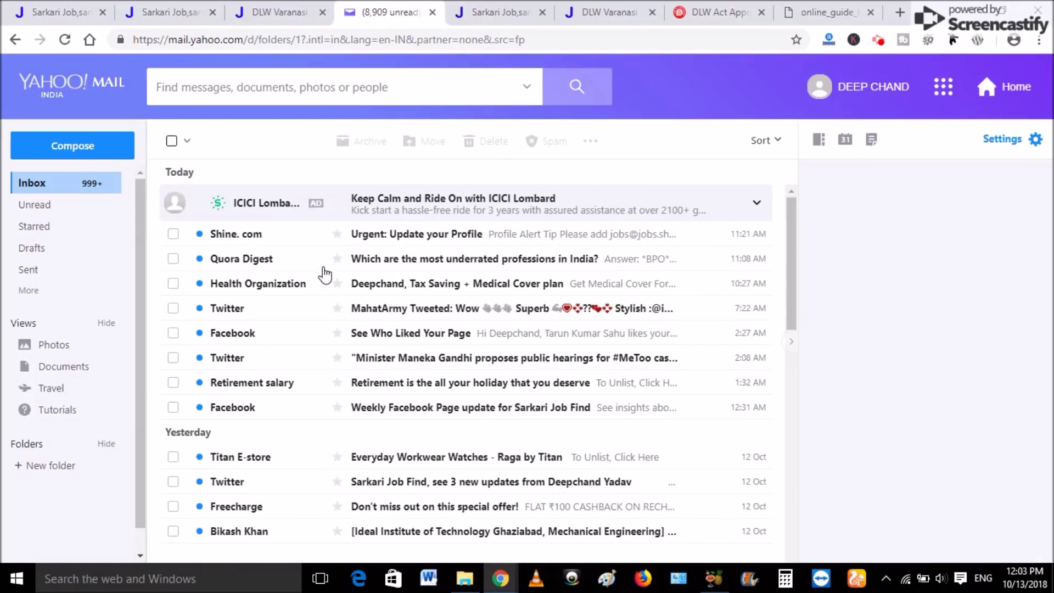
pyautogui.click(65, 40)
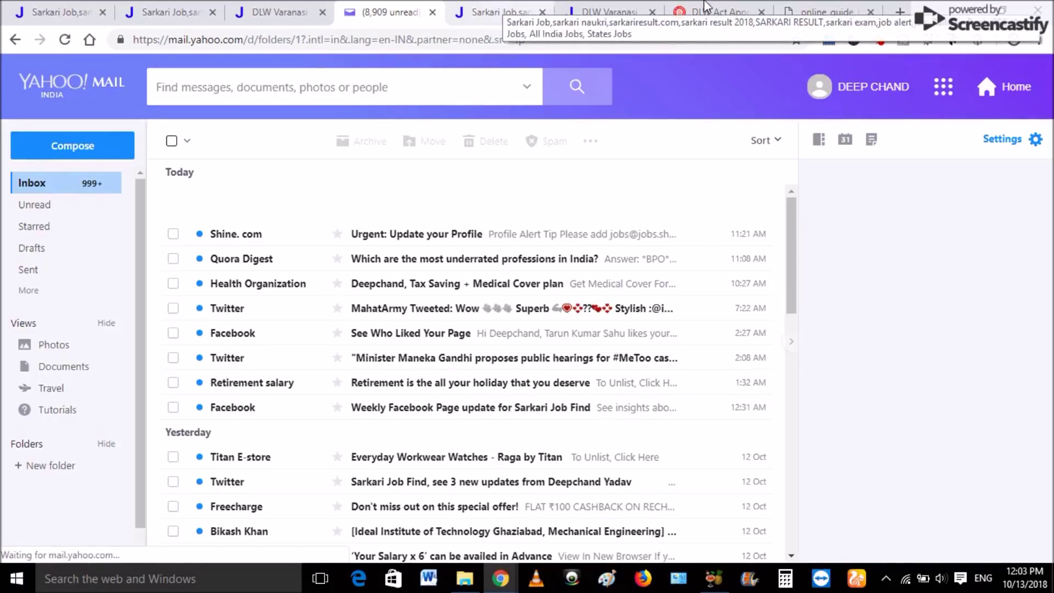
pyautogui.click(618, 6)
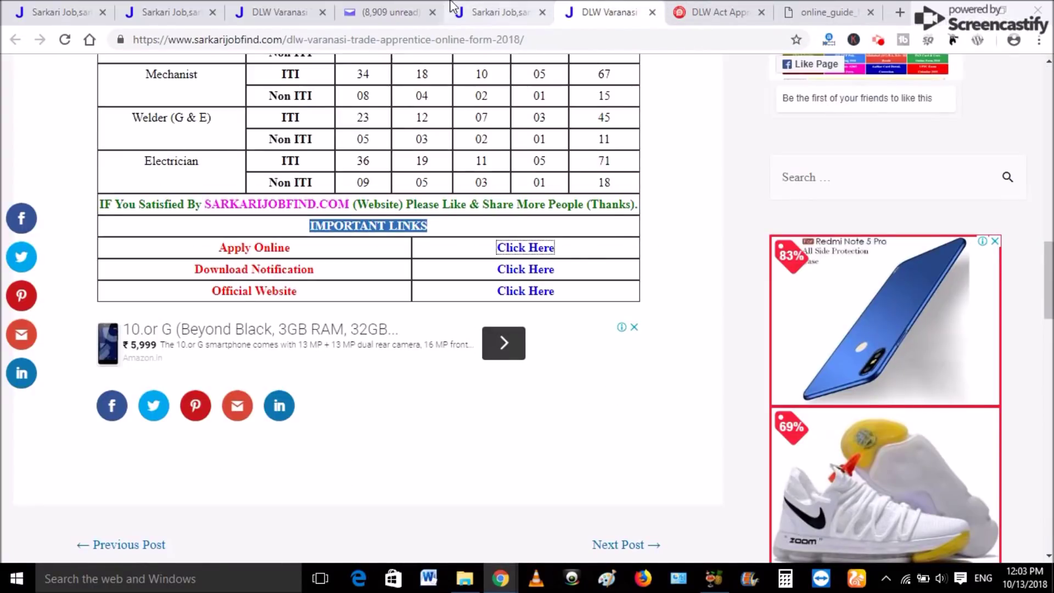
pyautogui.click(406, 11)
pyautogui.click(729, 14)
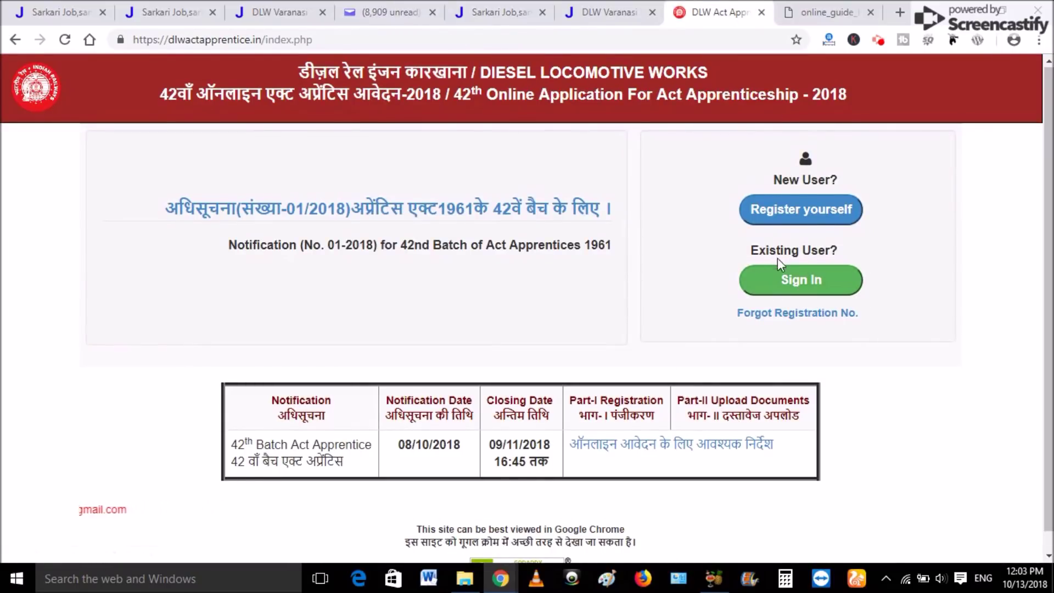
# Open the registered candidate Sign In form on the DLW portal.
pyautogui.click(807, 291)
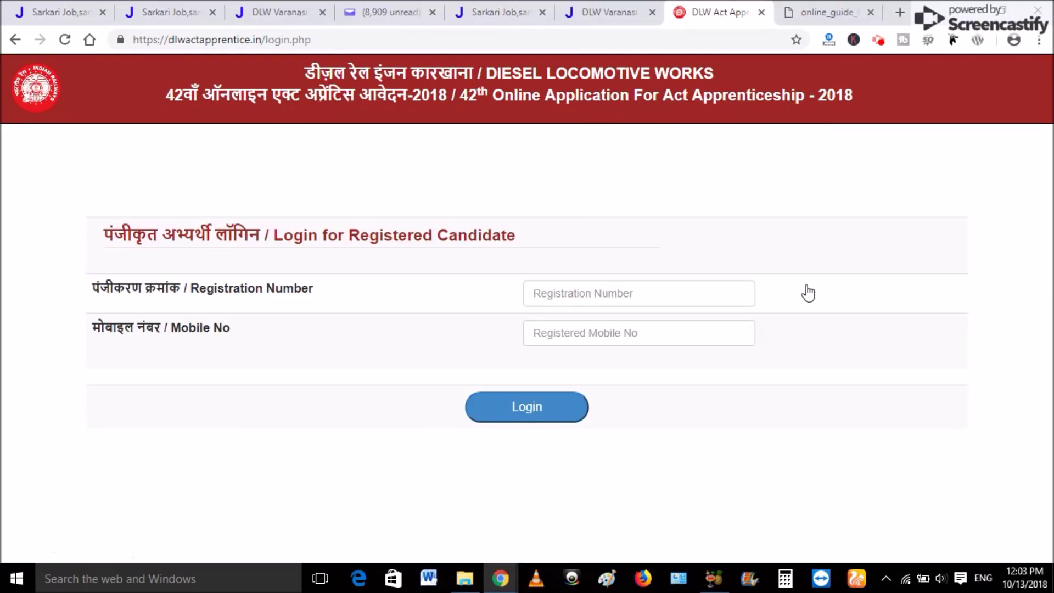
pyautogui.click(574, 299)
pyautogui.click(593, 335)
pyautogui.click(541, 290)
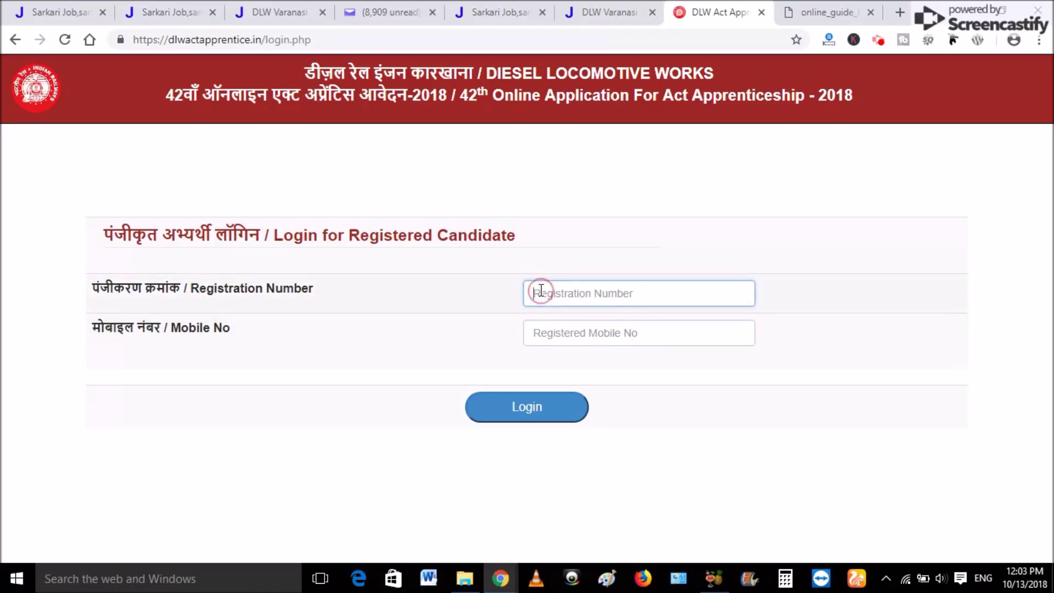
pyautogui.click(607, 292)
pyautogui.click(577, 334)
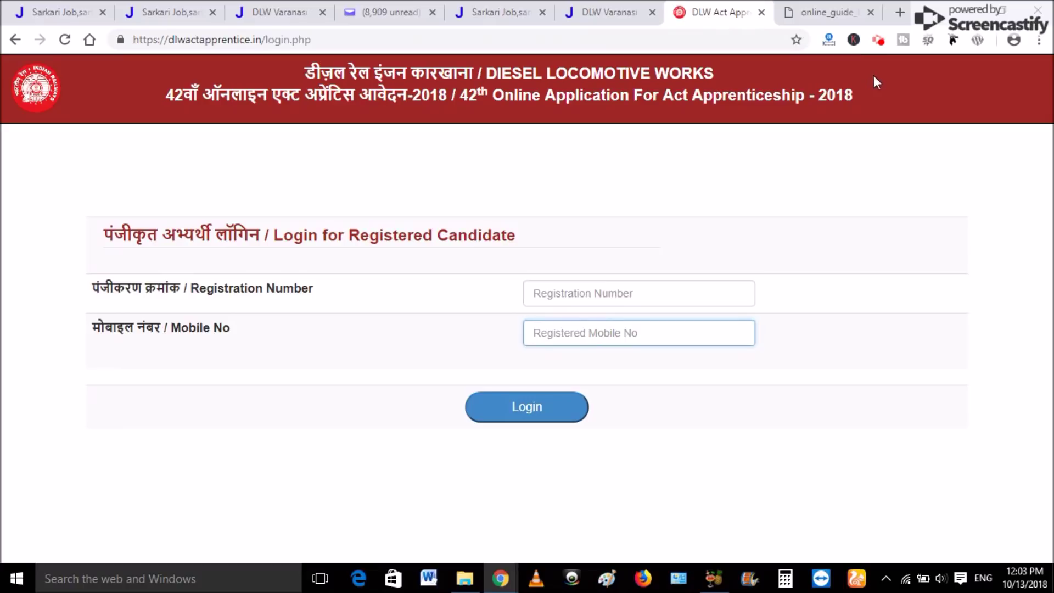
pyautogui.click(878, 42)
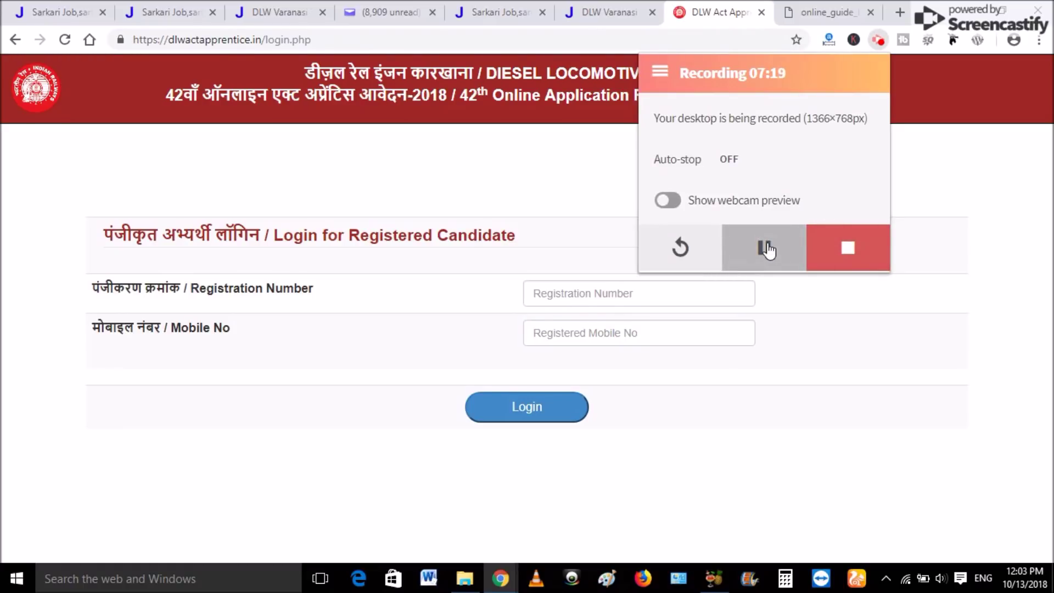
pyautogui.click(767, 249)
pyautogui.click(602, 295)
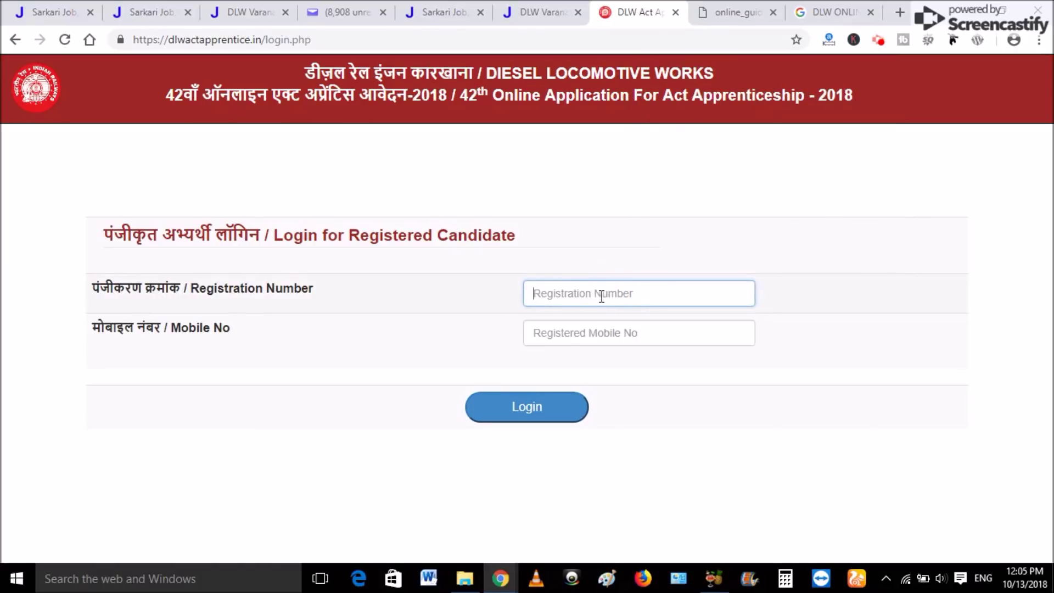
pyautogui.click(583, 333)
pyautogui.click(578, 284)
# Log in with the candidate's registration number and mobile number, then dismiss the Login Failed alert.
pyautogui.click(554, 338)
pyautogui.click(518, 407)
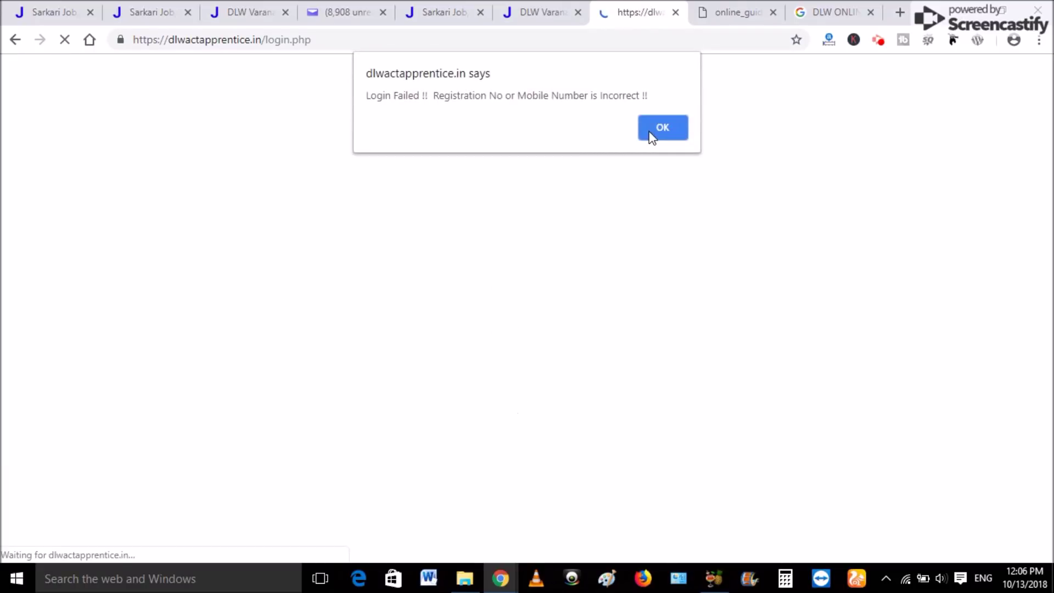
pyautogui.click(651, 132)
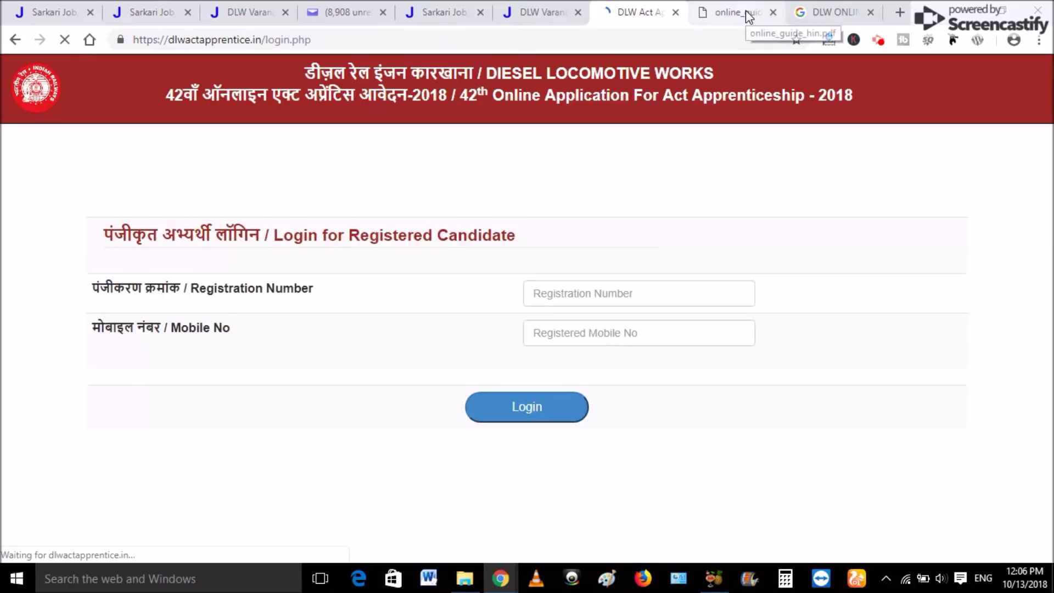
pyautogui.click(745, 11)
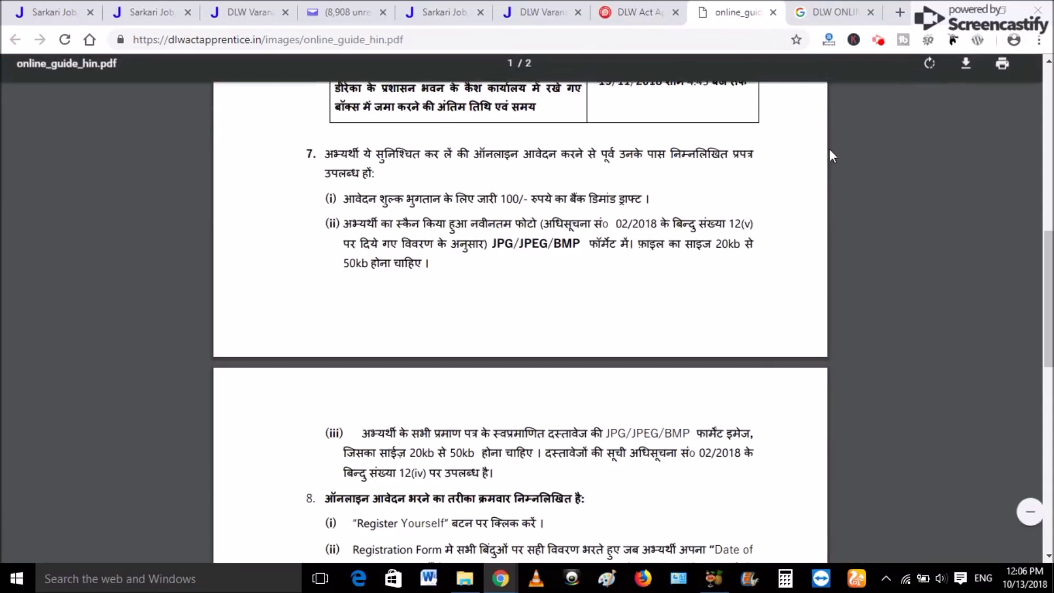
pyautogui.click(679, 3)
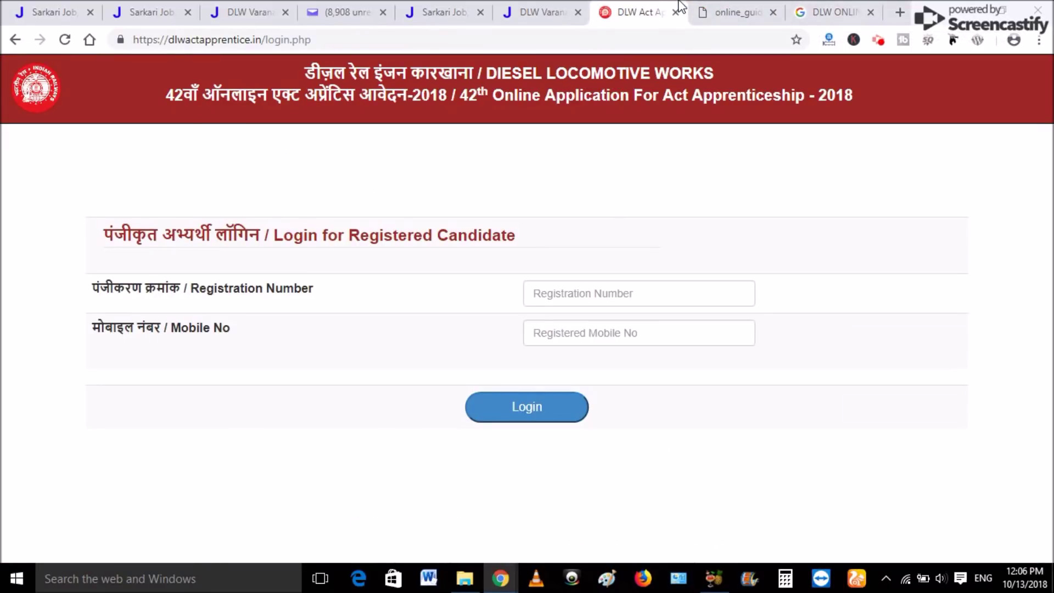
pyautogui.click(713, 13)
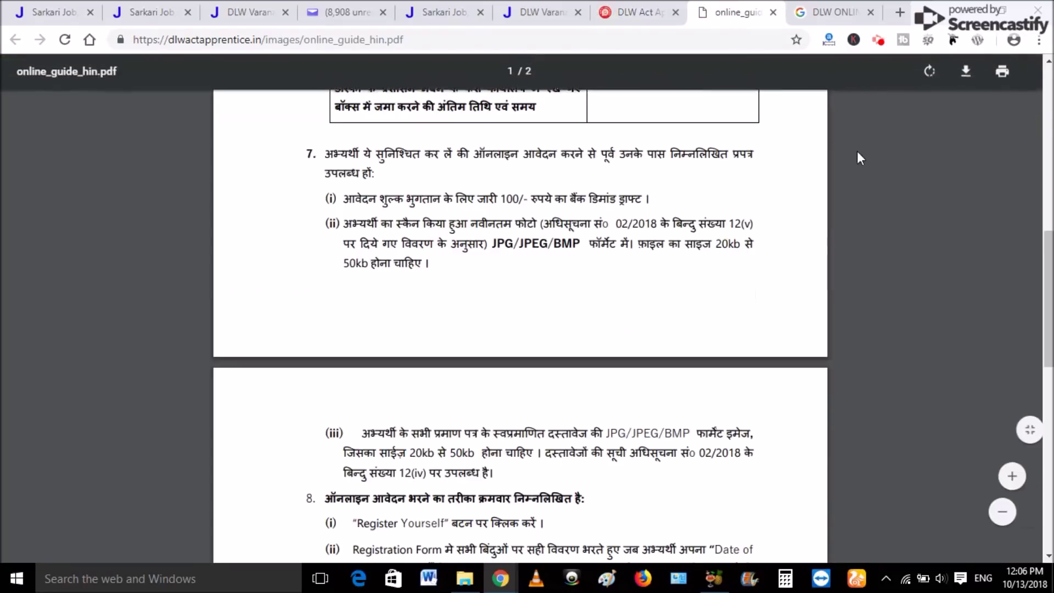
pyautogui.click(840, 8)
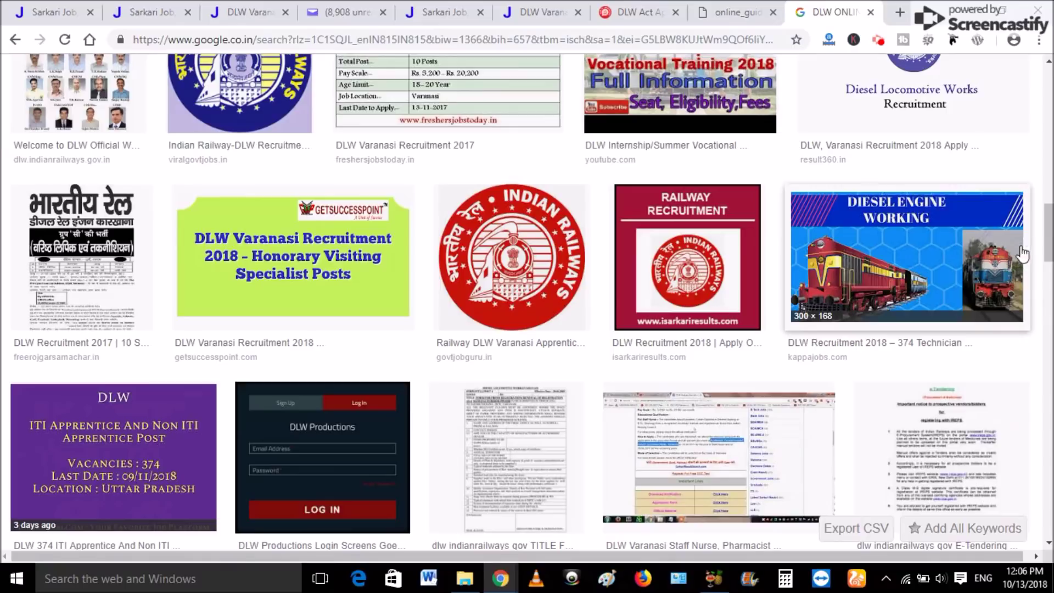
pyautogui.moveTo(1048, 231); pyautogui.dragTo(1048, 96)
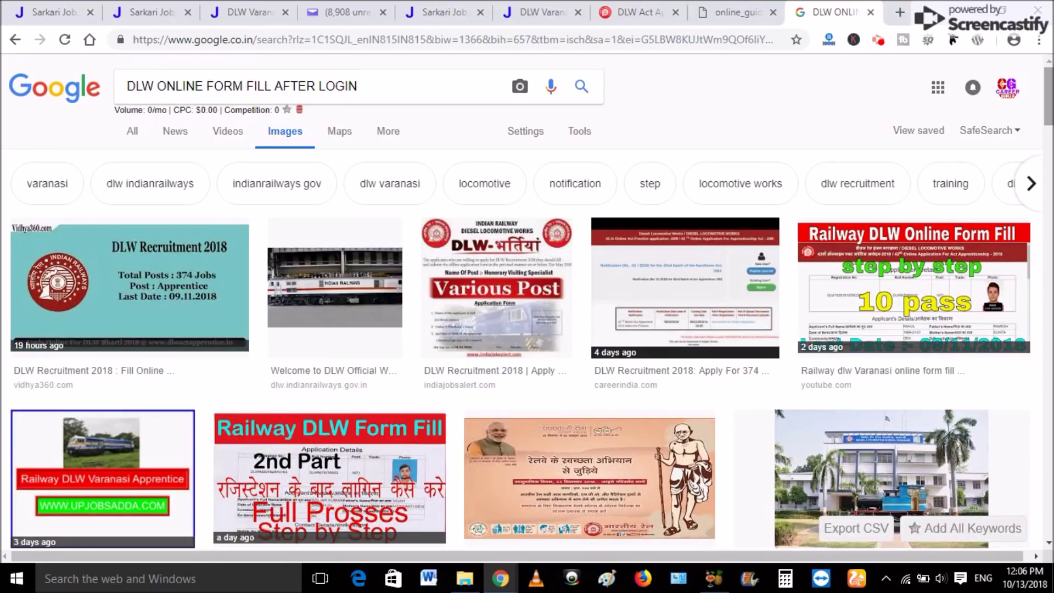
pyautogui.click(647, 315)
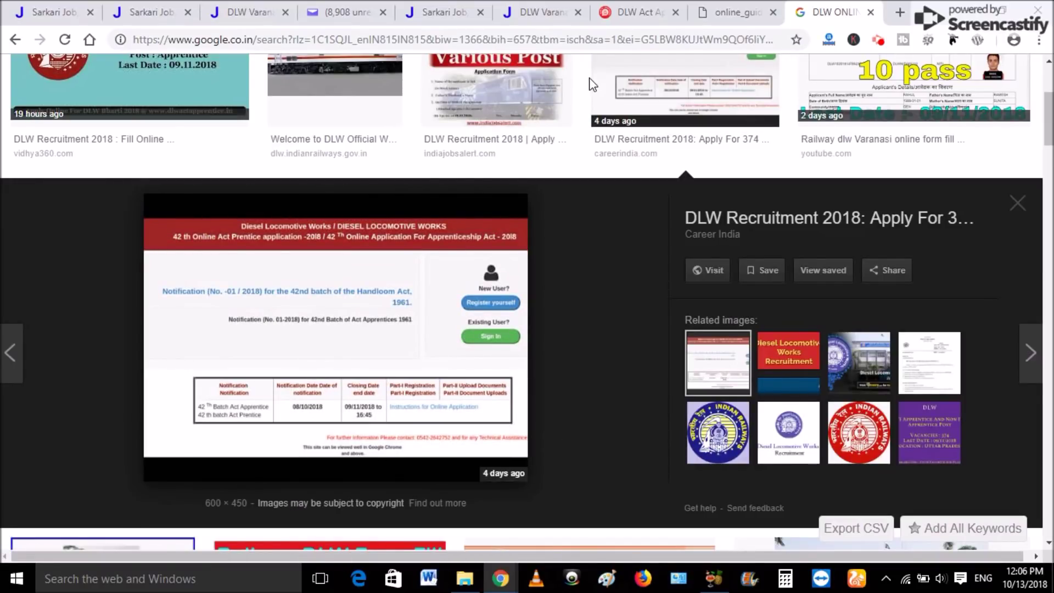
pyautogui.click(727, 12)
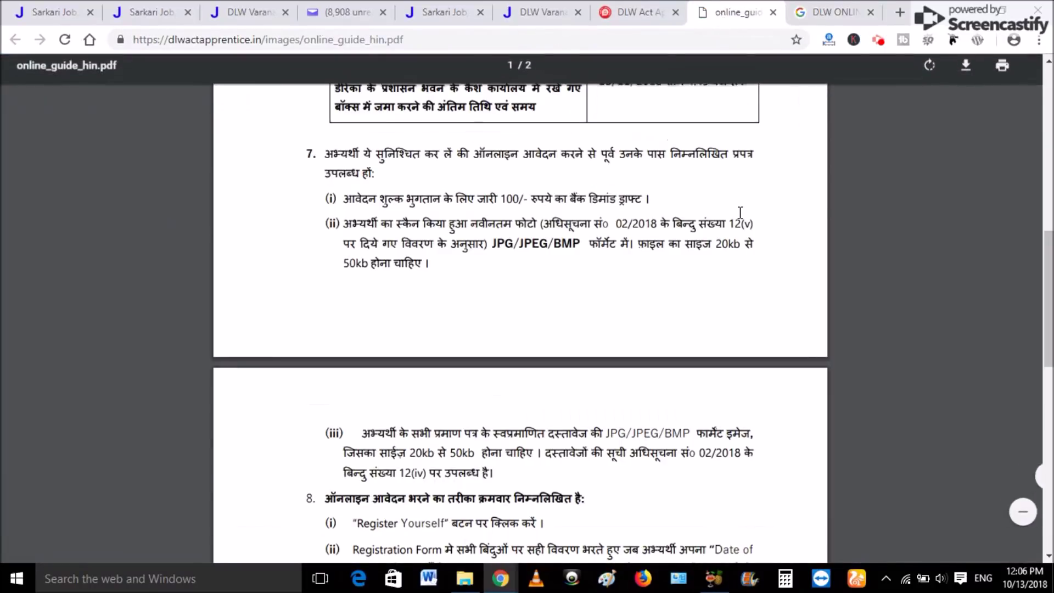
pyautogui.click(636, 12)
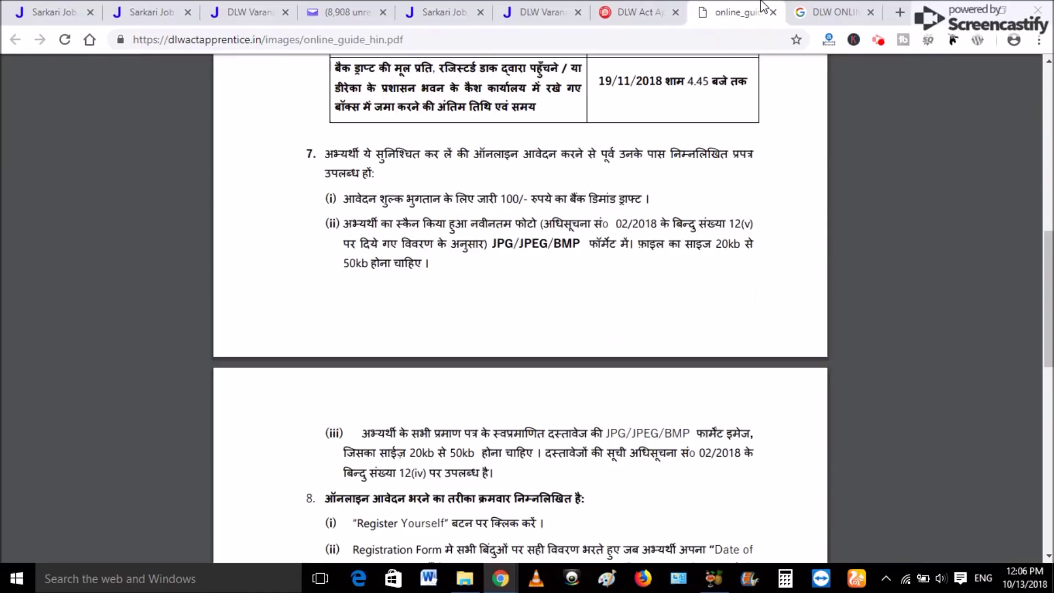
# Switch to online_guide_hin.pdf and scroll through its fee, important dates and application steps.
pyautogui.click(761, 8)
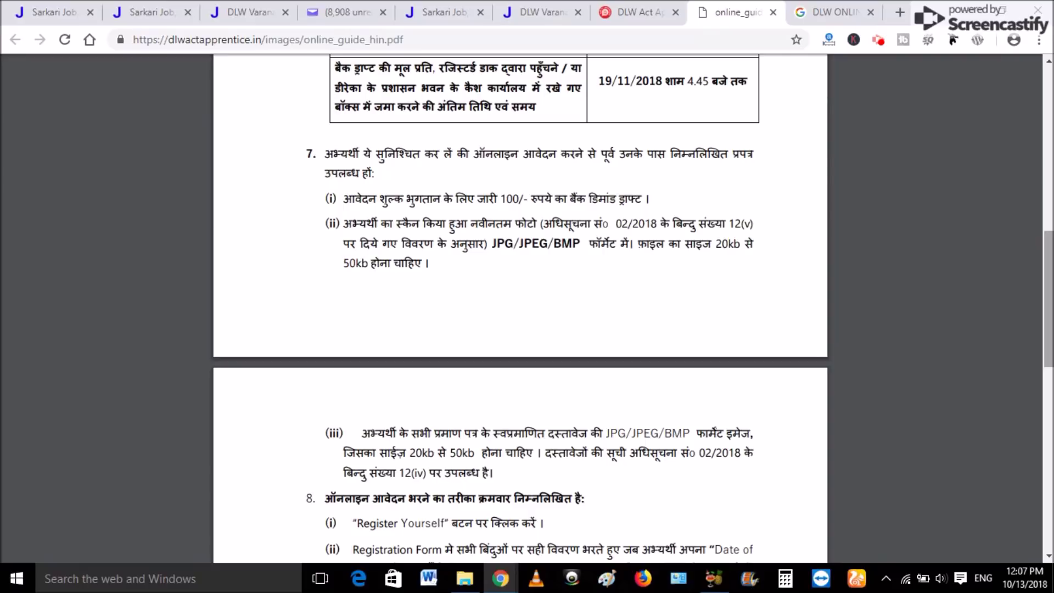
pyautogui.scroll(13, 521, 308)
pyautogui.scroll(-13, 520, 307)
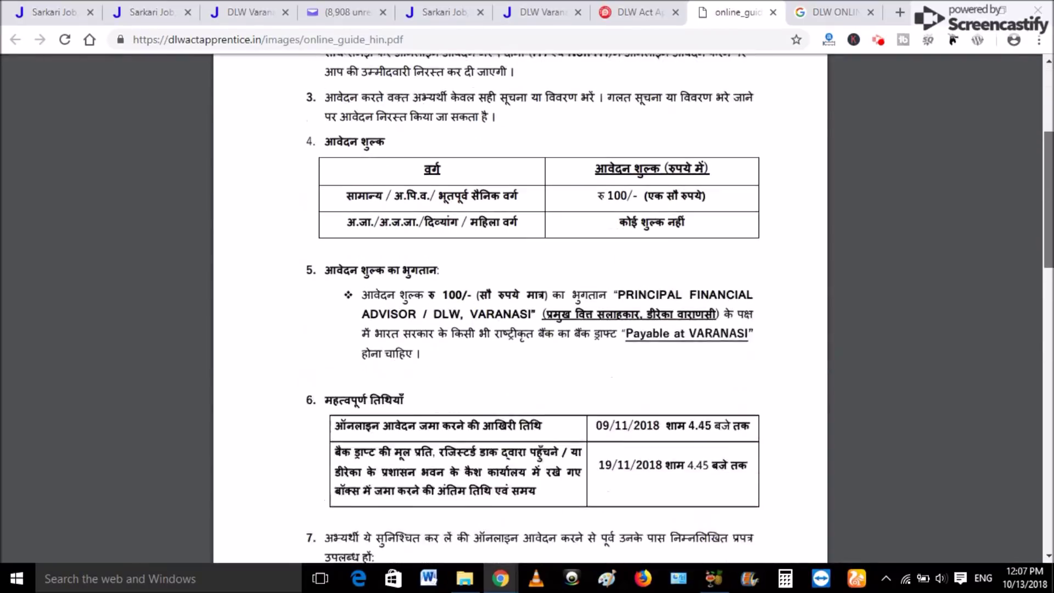
pyautogui.scroll(-11, 521, 307)
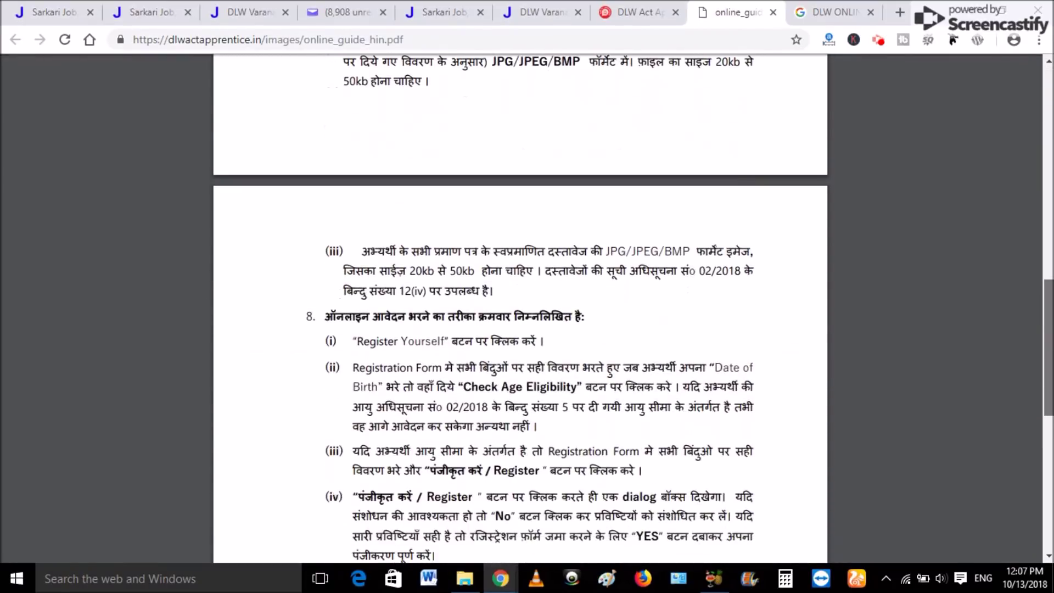
pyautogui.scroll(1, 521, 307)
pyautogui.scroll(3, 520, 308)
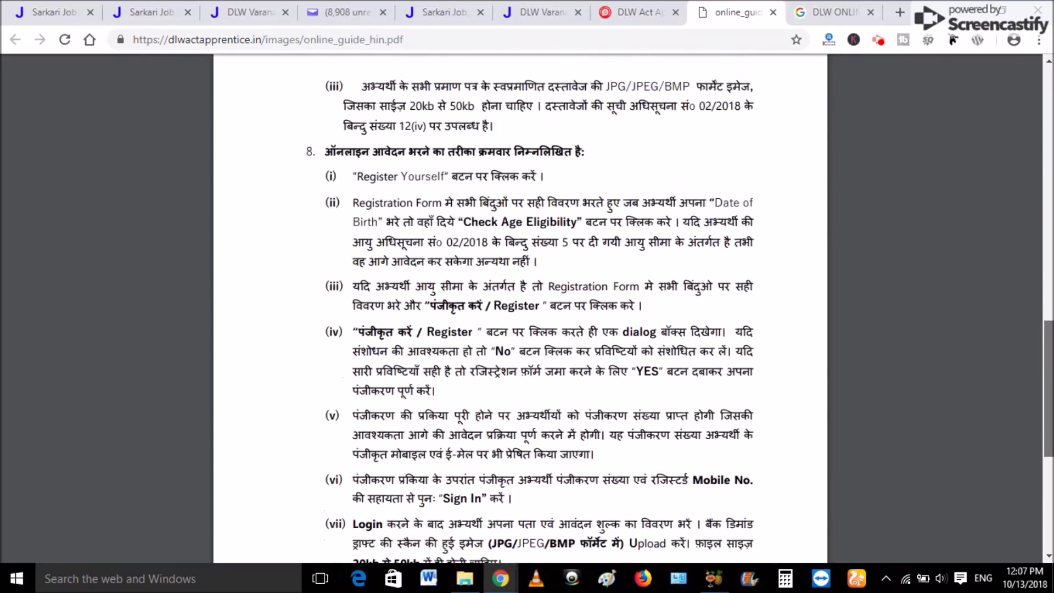
pyautogui.scroll(12, 520, 307)
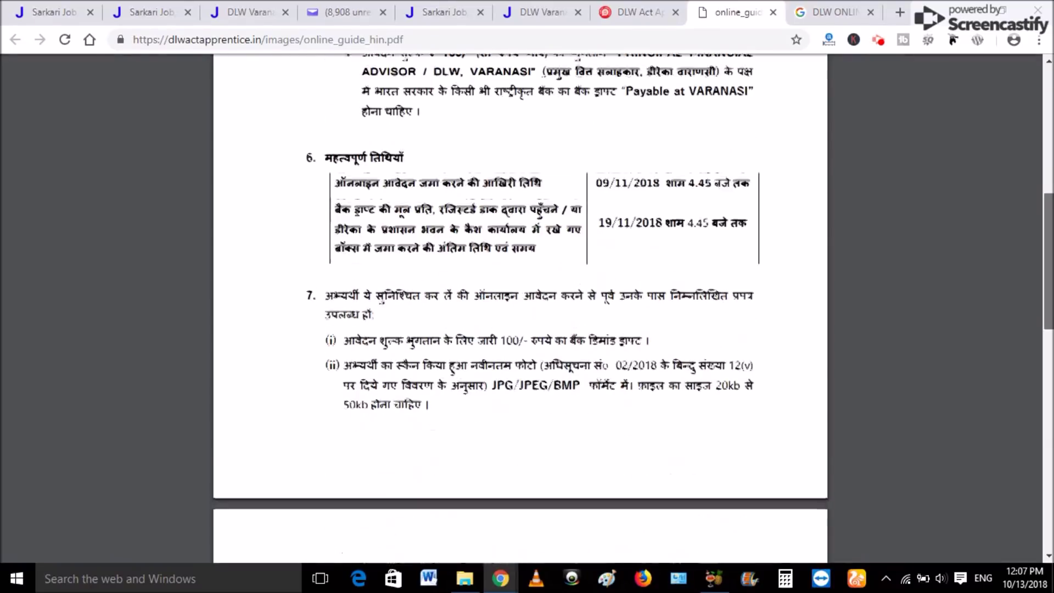